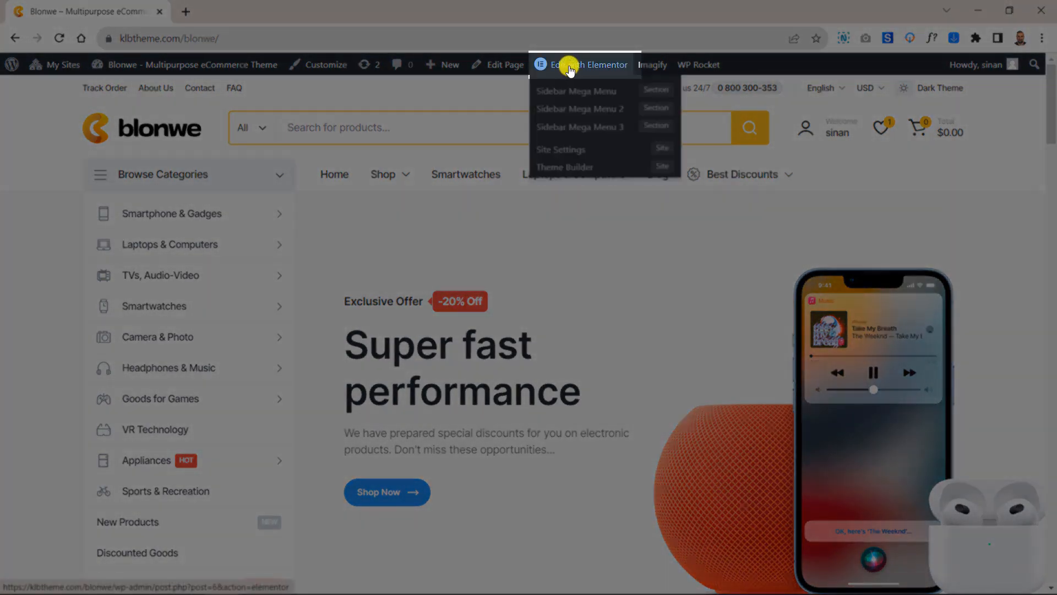
Open the home page in the Elementor editor and check the Home Slider widget's available slider types
click(570, 68)
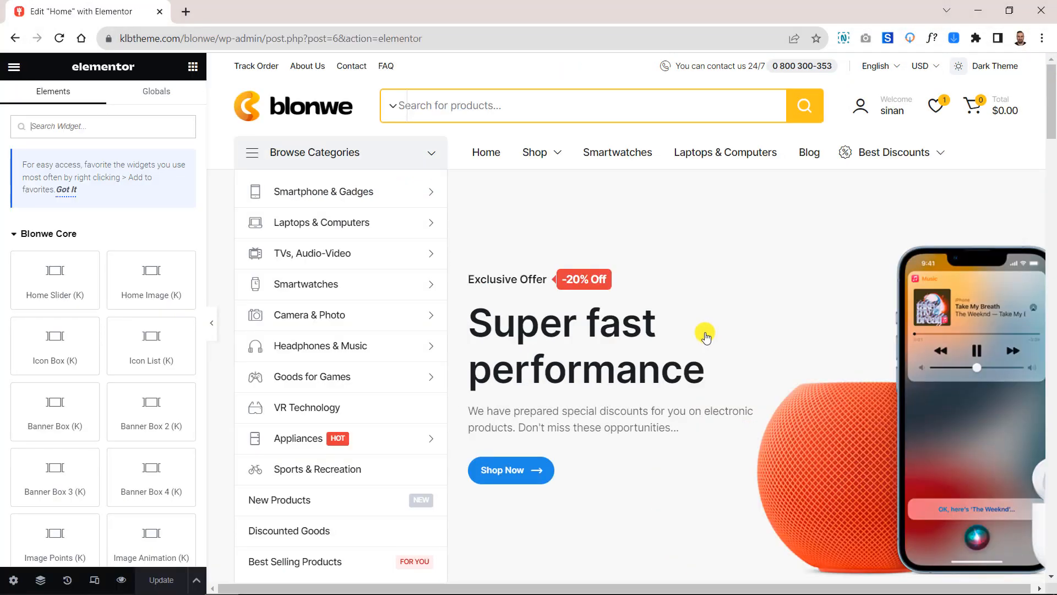
click(738, 263)
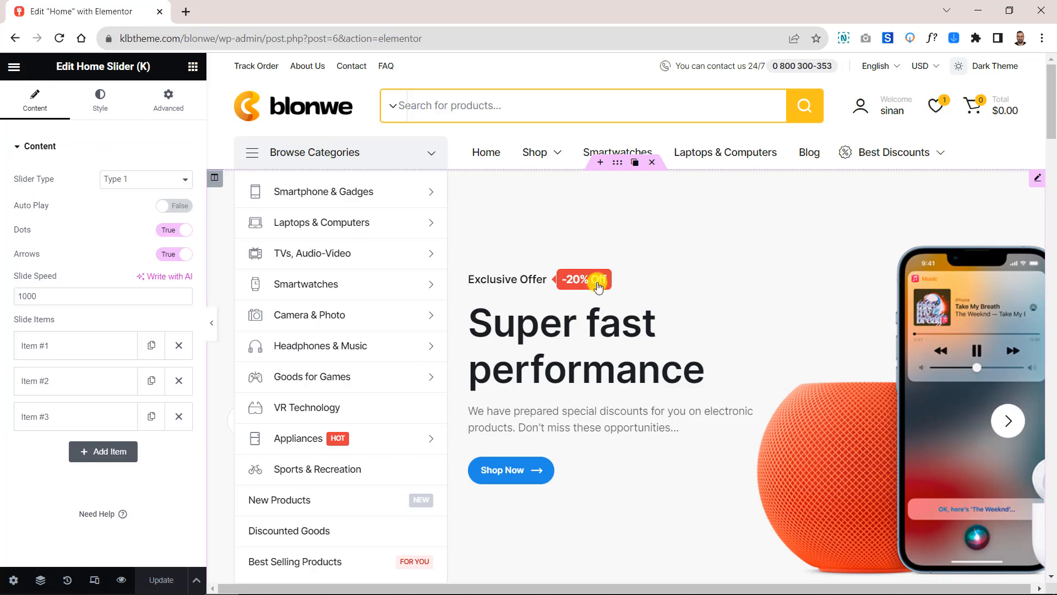
click(159, 177)
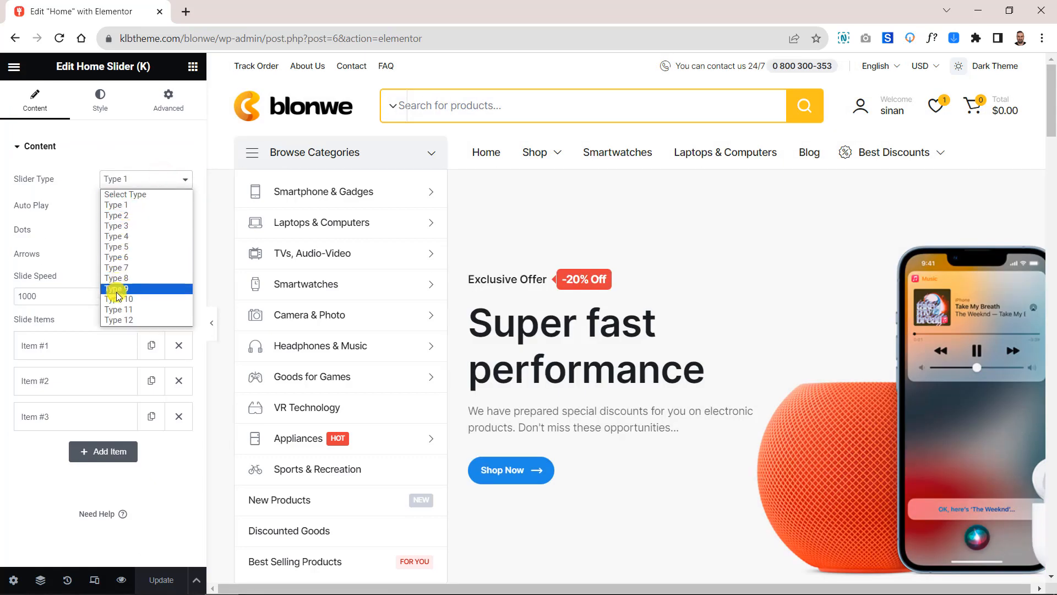
click(126, 180)
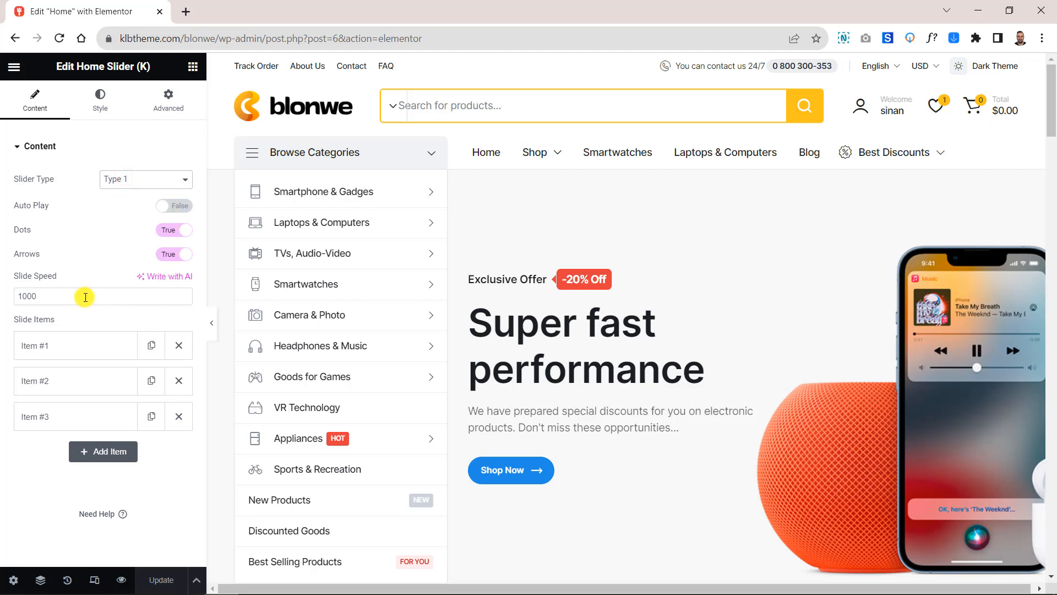
Expand the first slide item of the Home Slider and review its image, title, offer, description and button fields
click(44, 338)
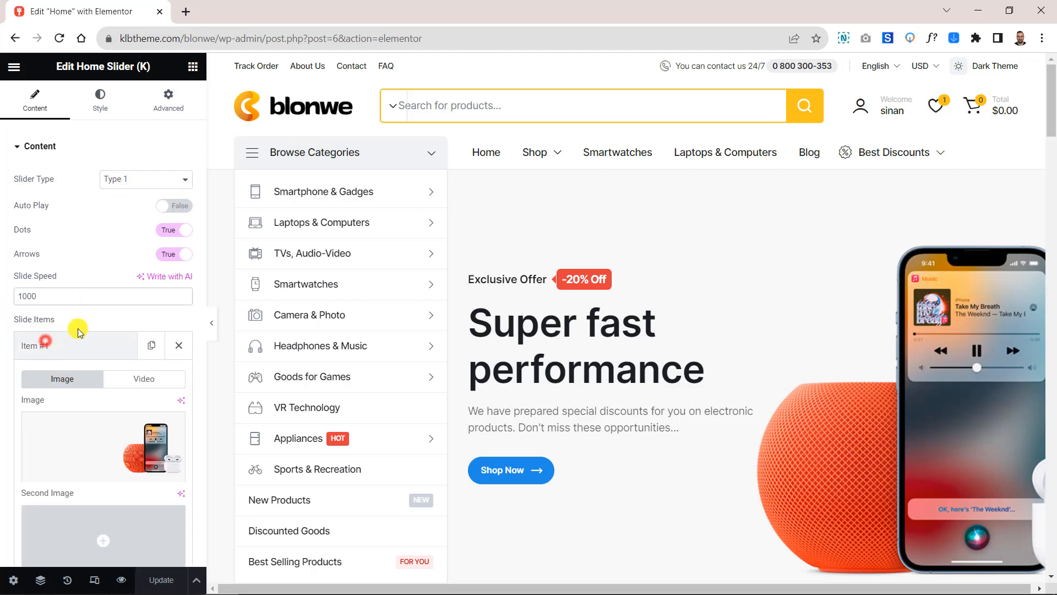
scroll(77, 341, down, 2)
scroll(100, 363, down, 6)
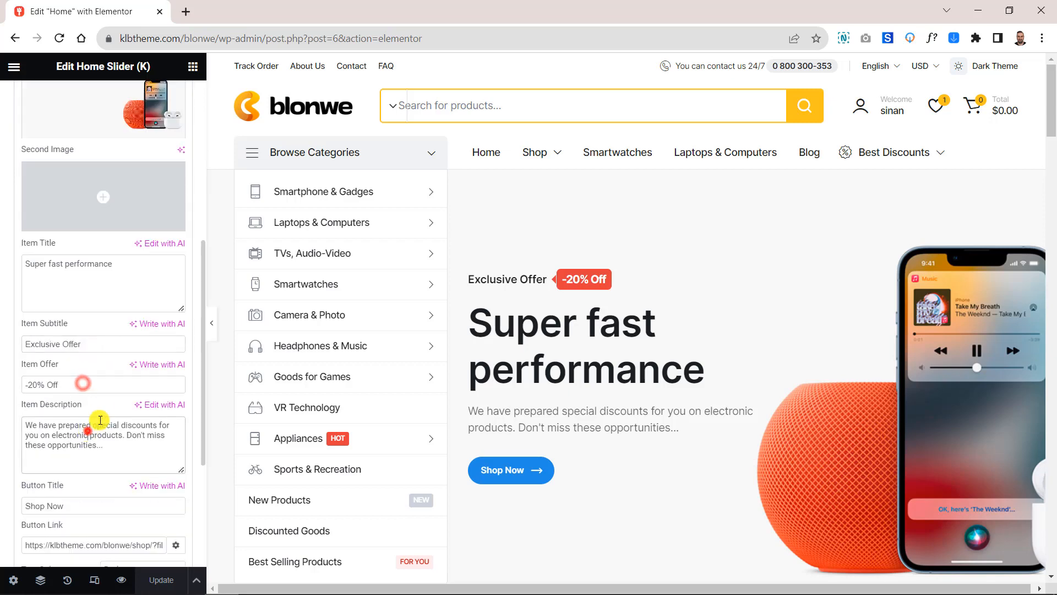
scroll(94, 424, down, 4)
click(74, 335)
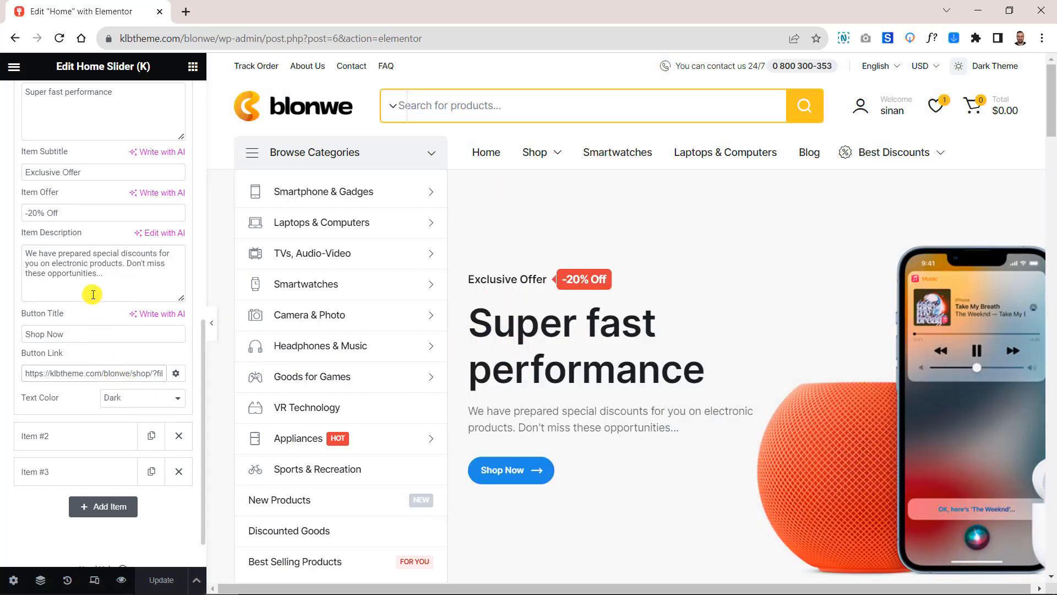
Expand the second slide item, show that slide in the page preview and compare it with the item's content fields
click(83, 436)
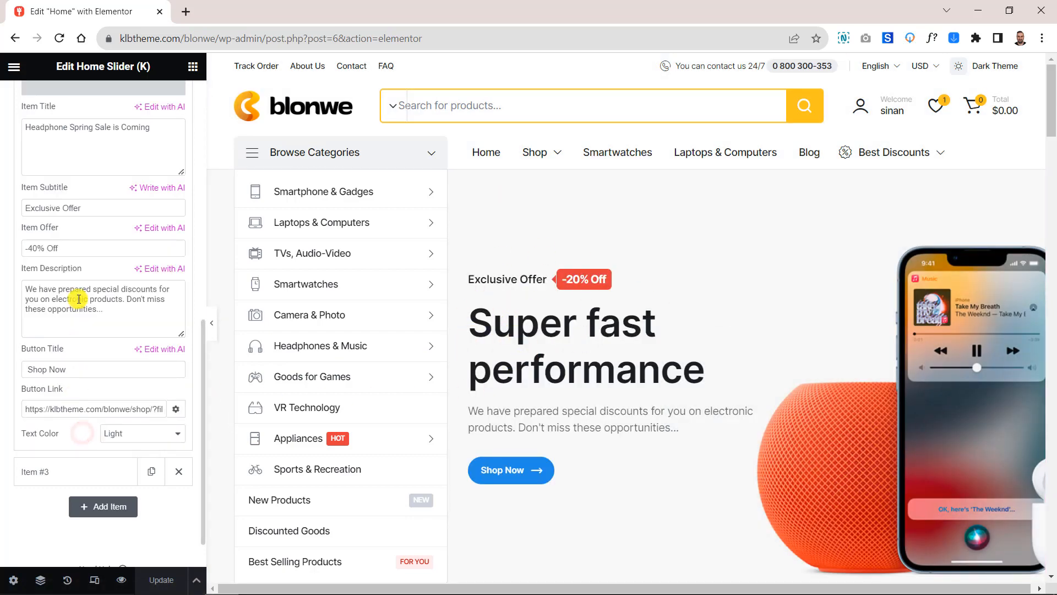
scroll(79, 299, up, 3)
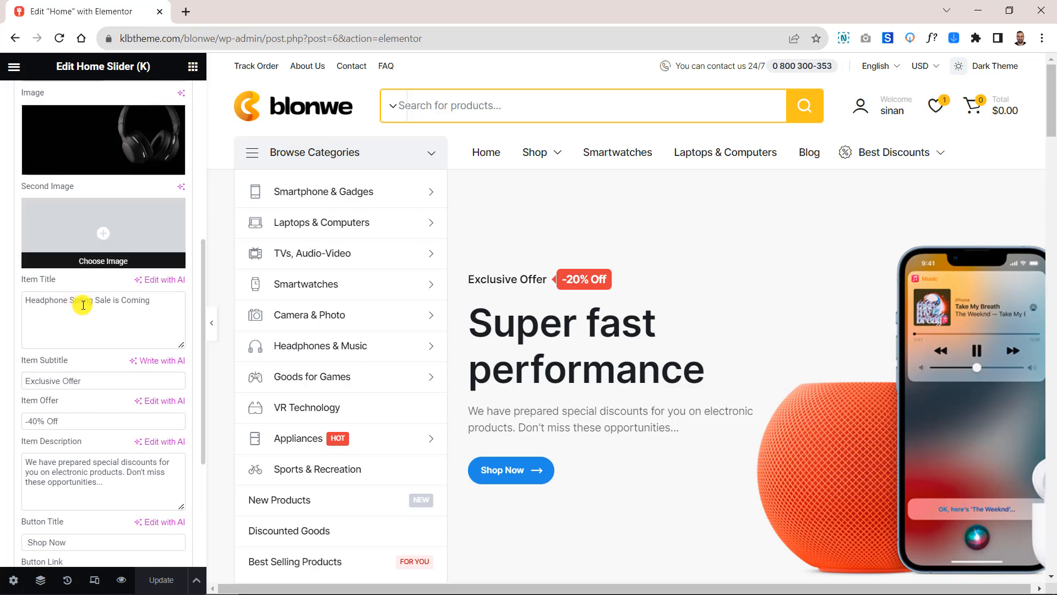
click(1008, 420)
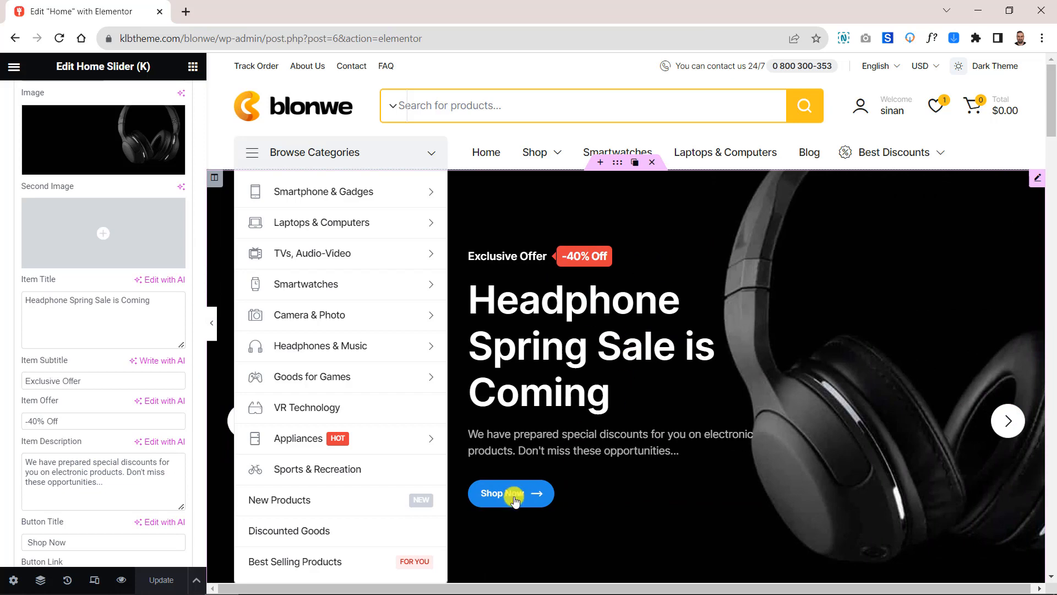
scroll(78, 494, down, 4)
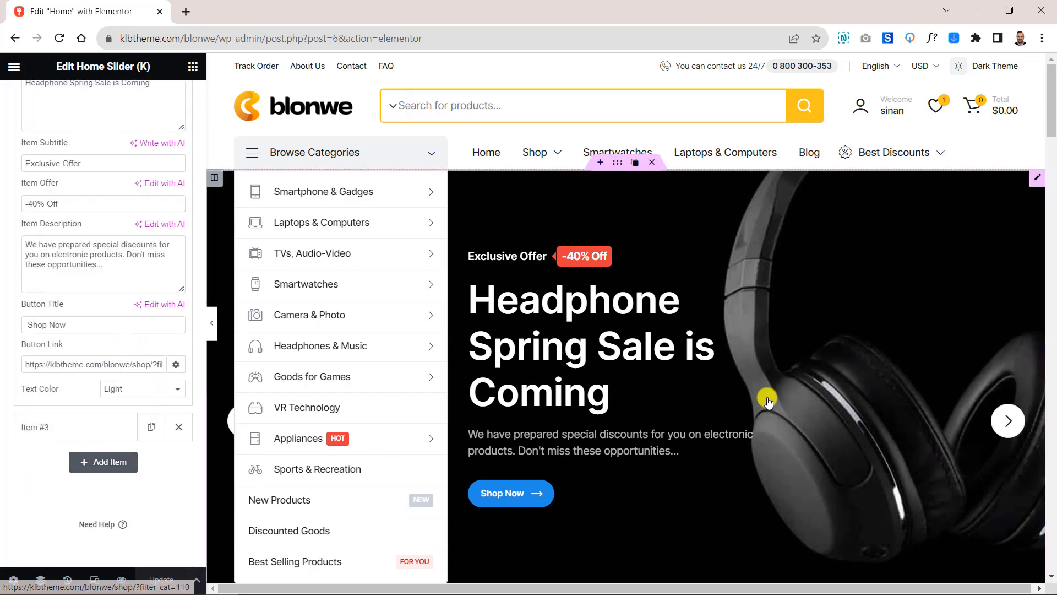
Examine the settings of the four icon boxes below the slider, from Free Delivery to Member Discount, including the icon box types
scroll(768, 398, down, 4)
scroll(768, 397, down, 1)
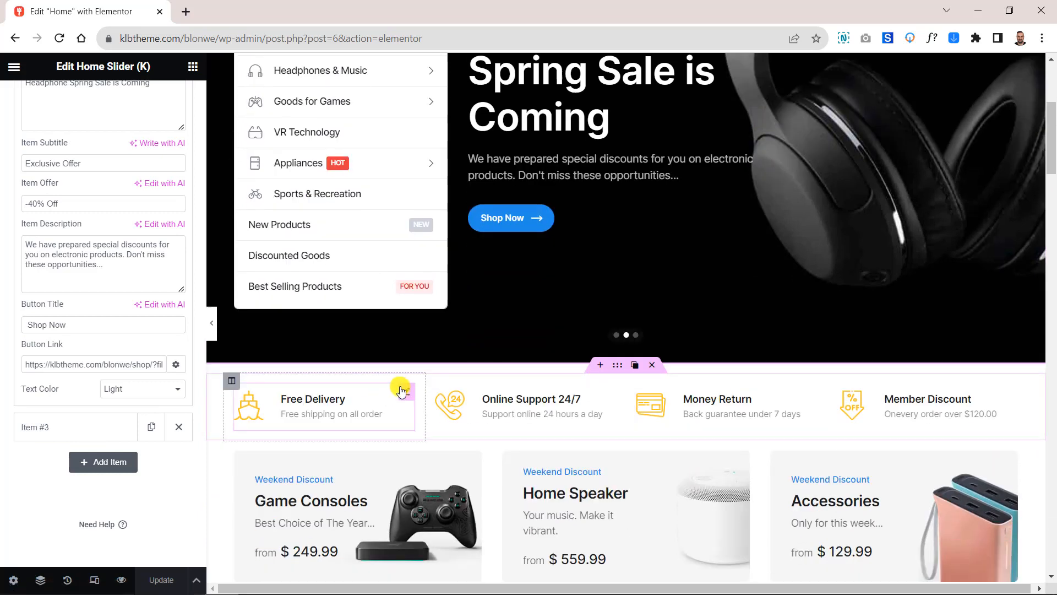
click(405, 392)
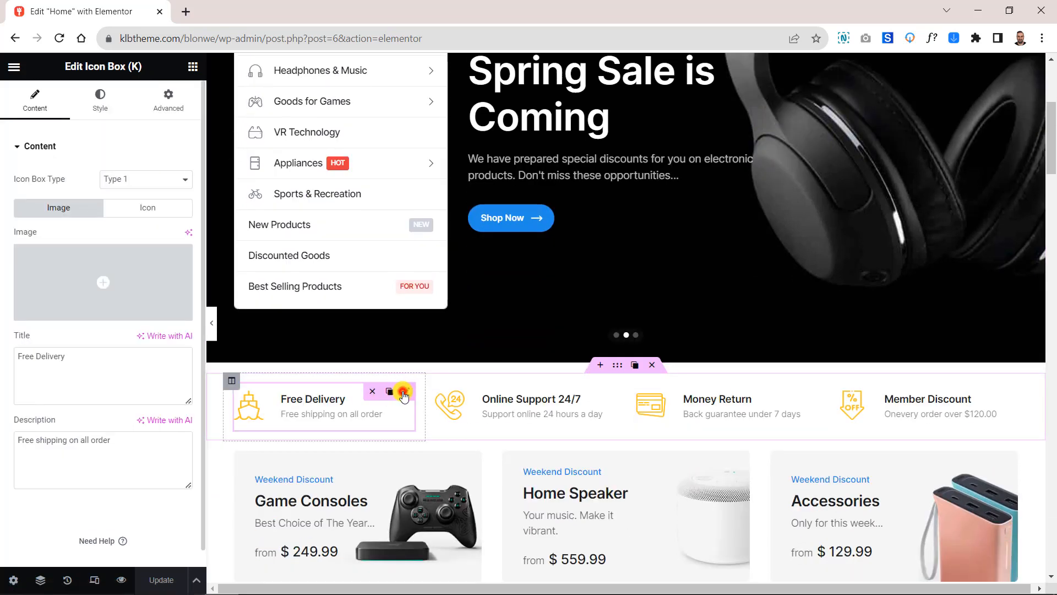
click(609, 391)
click(809, 392)
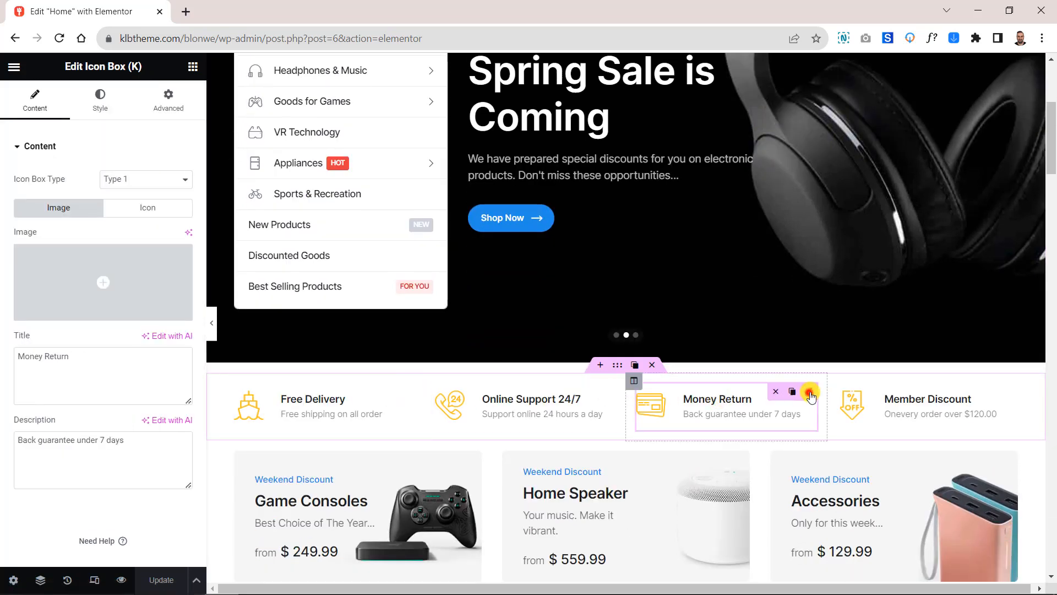
click(1012, 393)
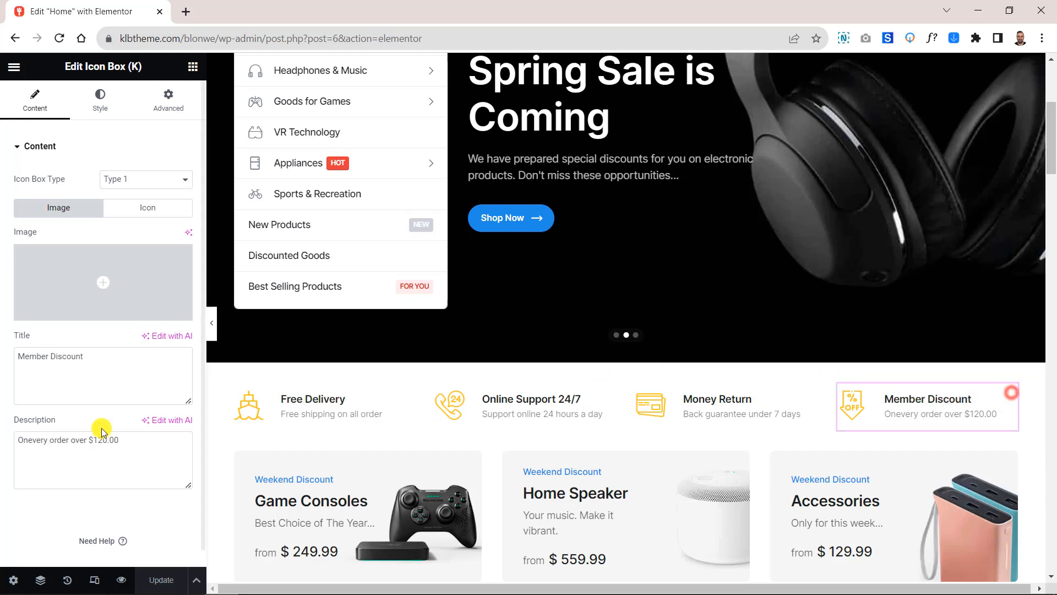
click(130, 180)
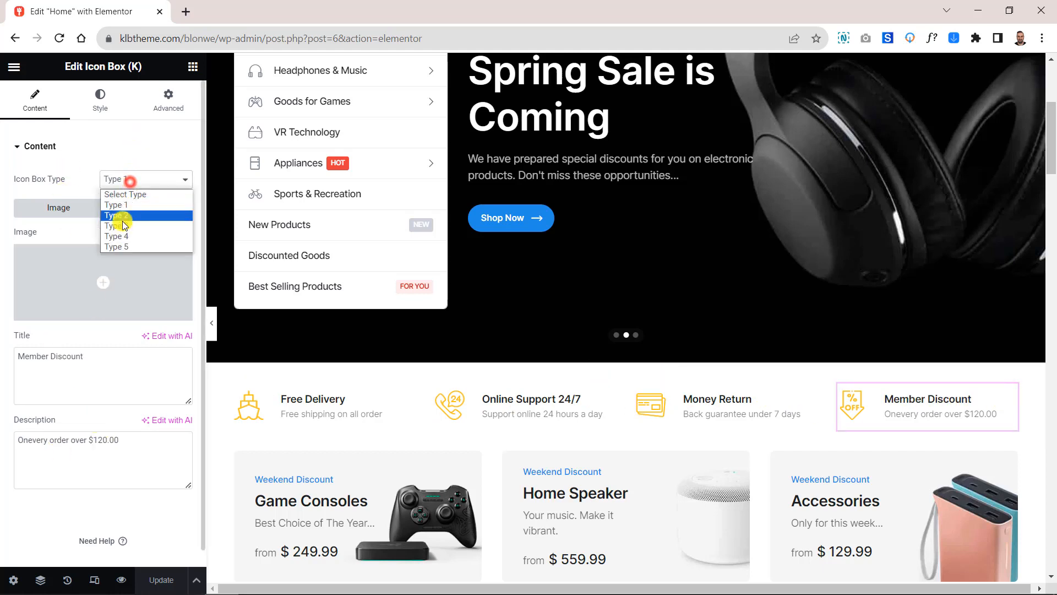
click(118, 193)
Open the Game Consoles banner box and review its content fields and the available banner types
scroll(562, 399, down, 2)
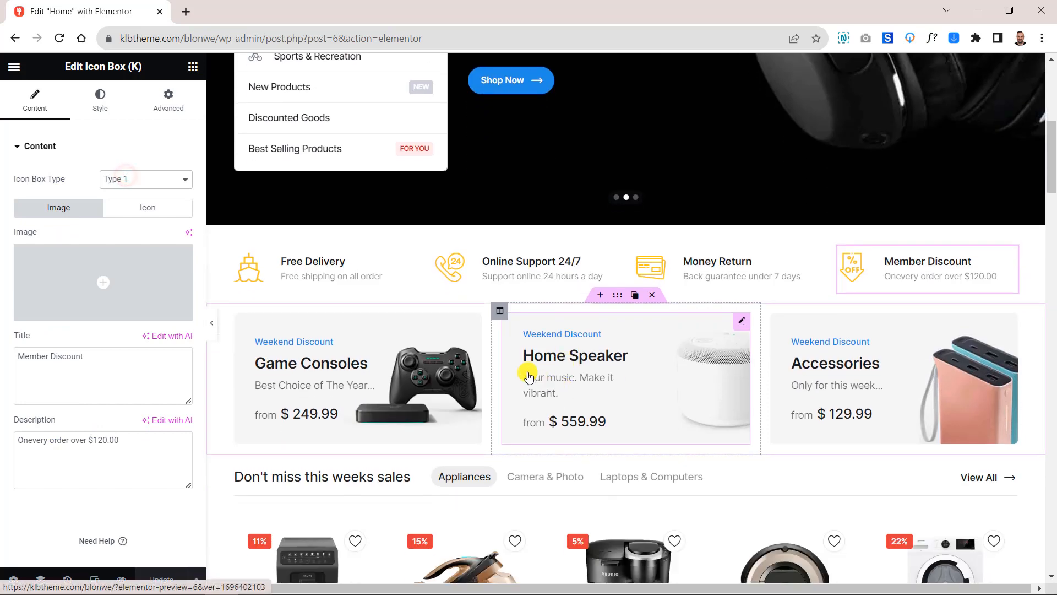
click(475, 321)
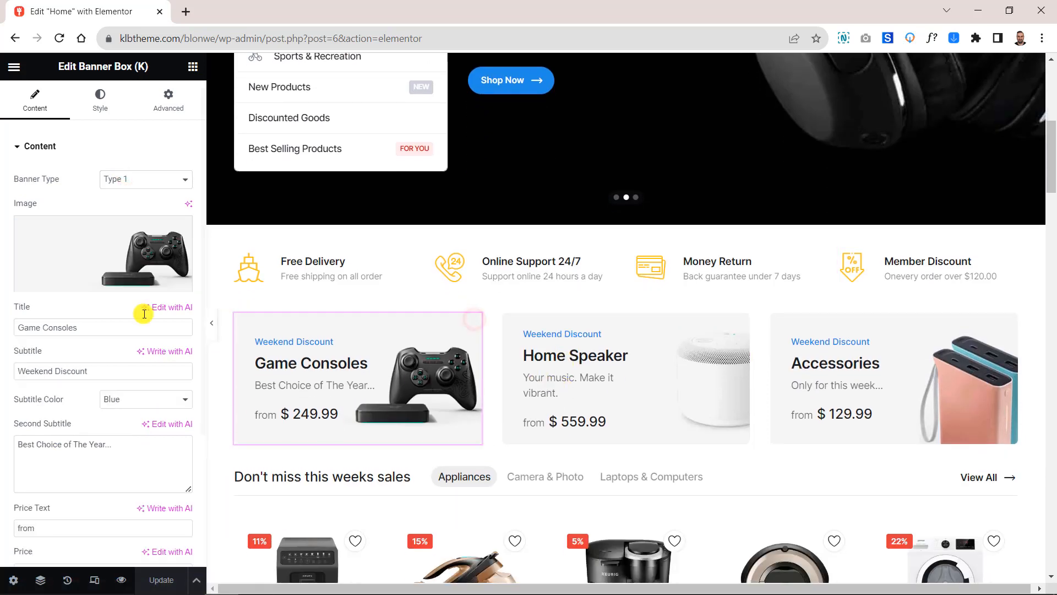
scroll(104, 473, down, 2)
scroll(104, 473, down, 2)
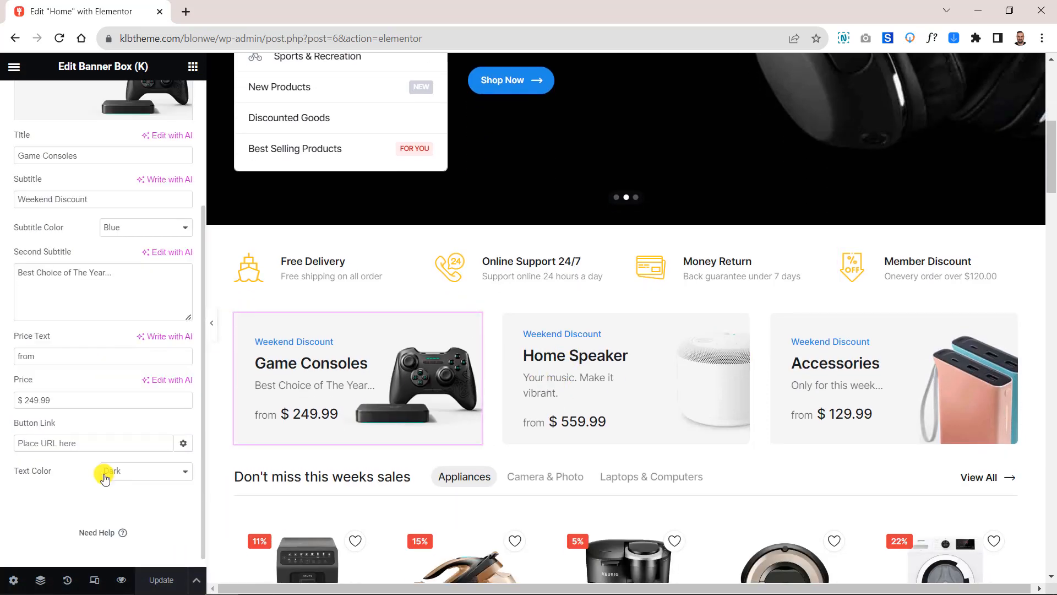
scroll(77, 444, up, 6)
click(150, 175)
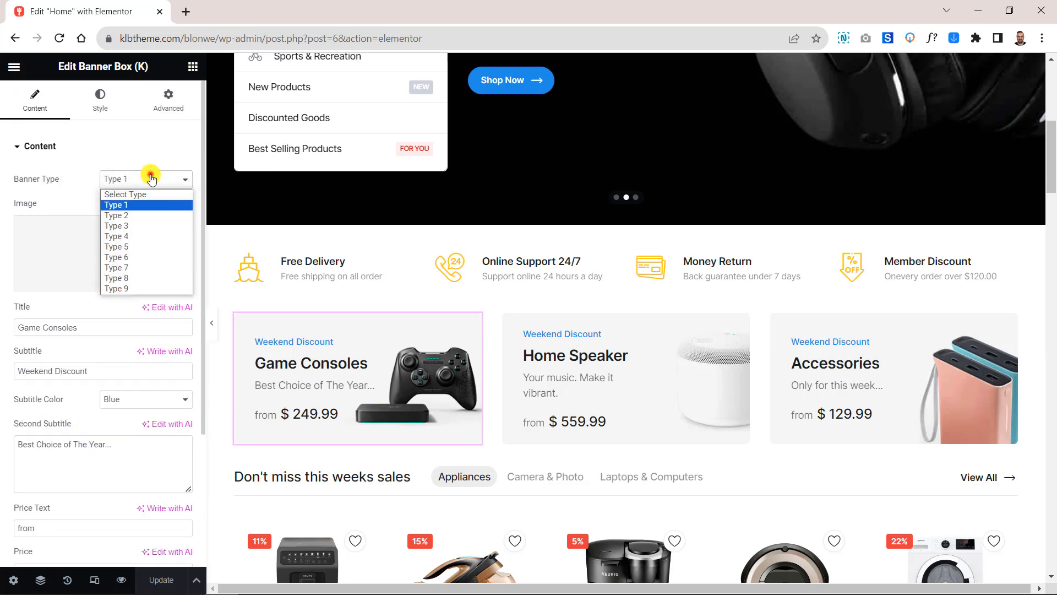
click(130, 181)
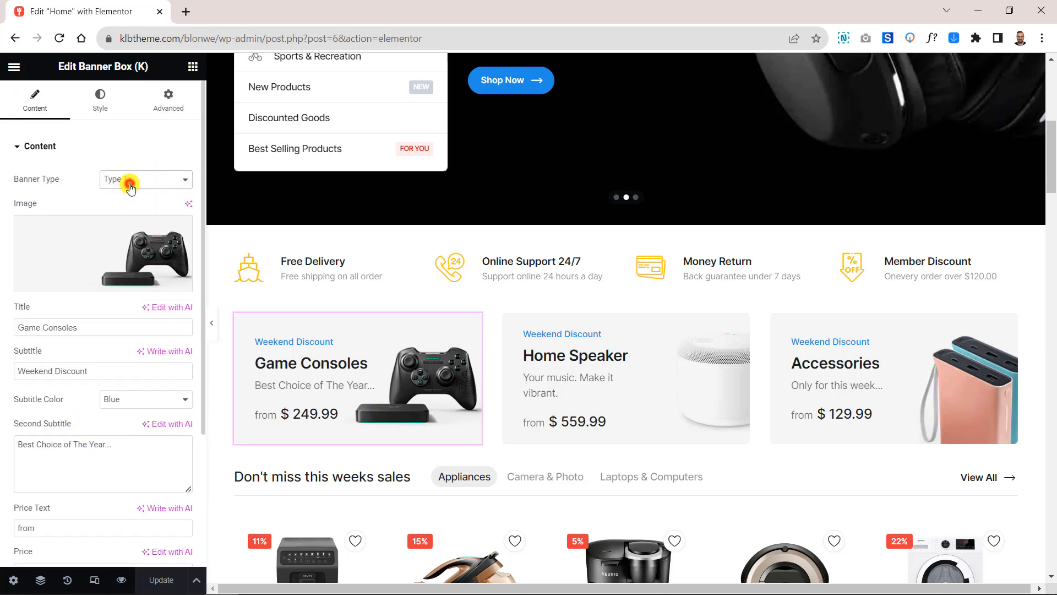
Open the "Don't miss this weeks sales" product tab carousel and check its header type and content type styles
scroll(721, 355, down, 4)
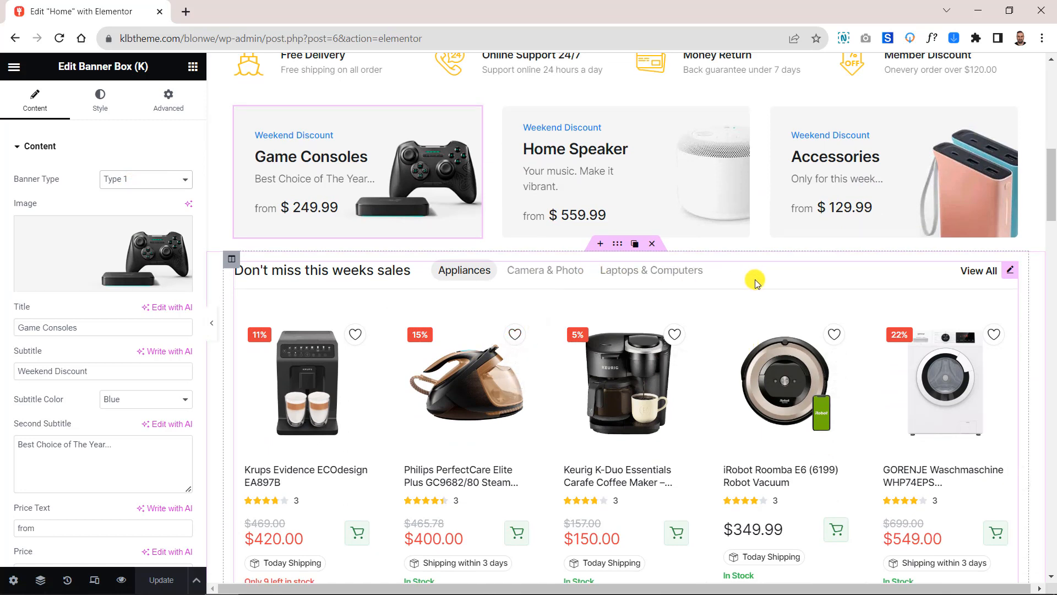
click(763, 282)
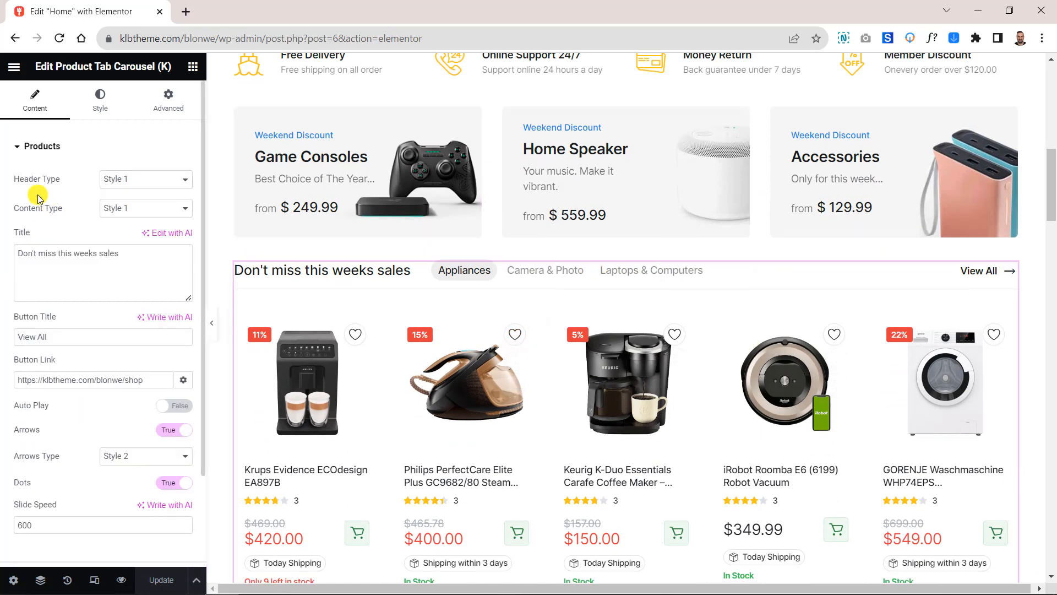
click(131, 190)
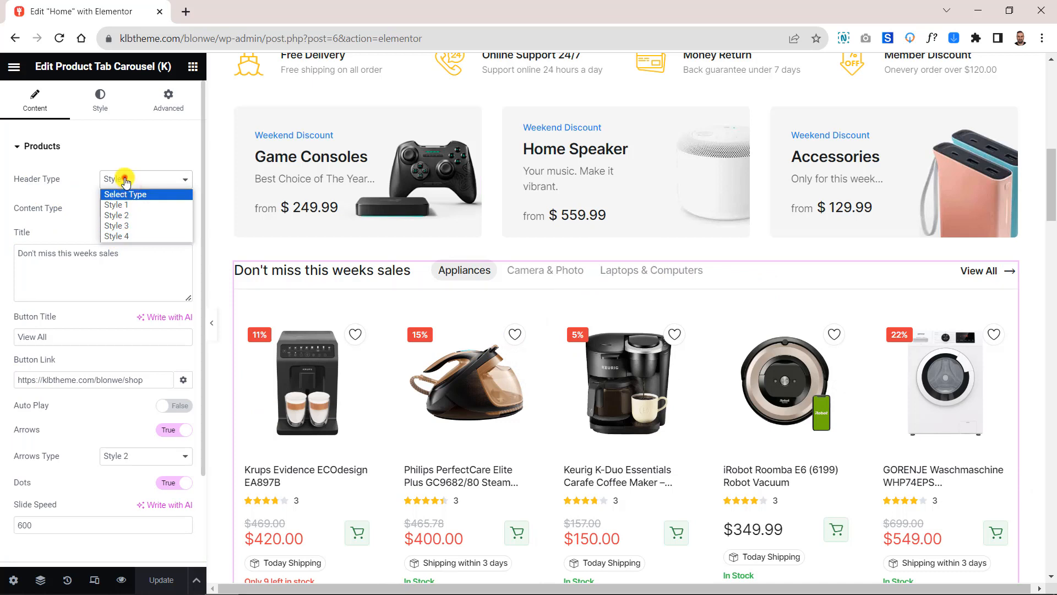
click(125, 178)
click(121, 207)
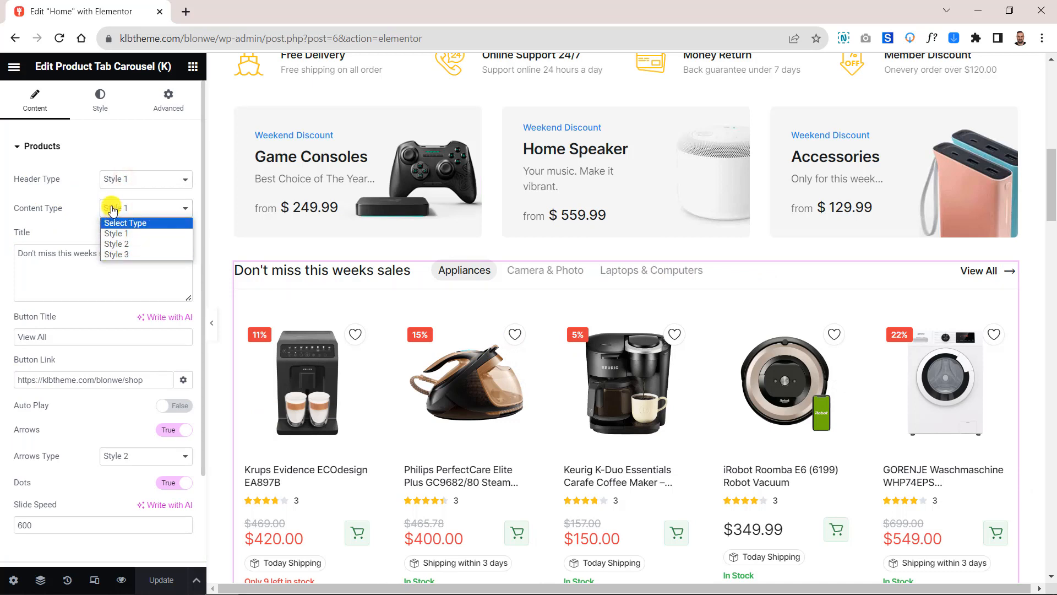
click(109, 211)
click(124, 253)
Expand the product tab carousel's Query settings and check the product type and column options
scroll(113, 272, down, 2)
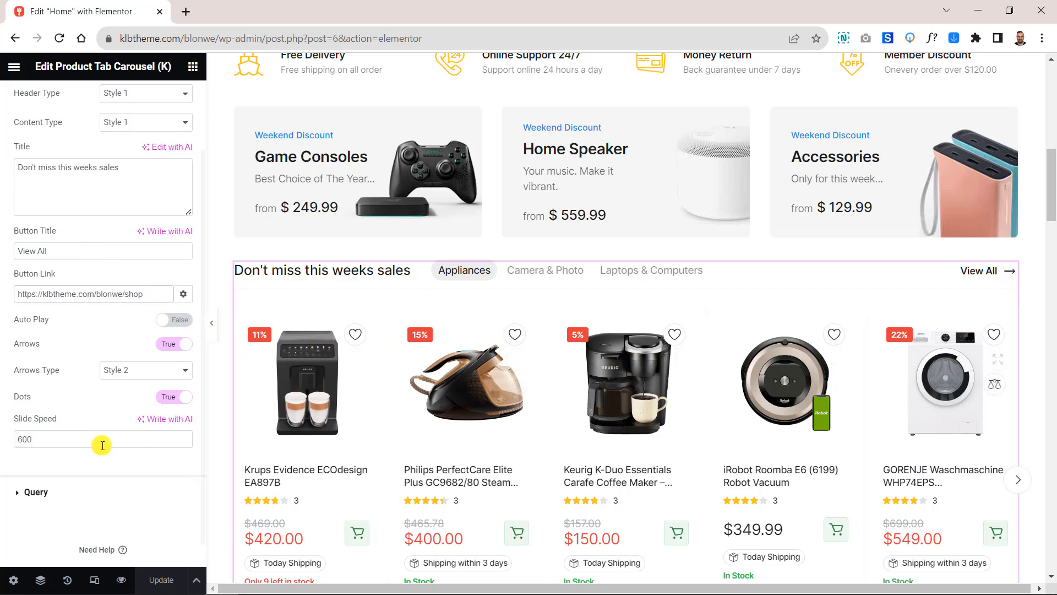
click(36, 493)
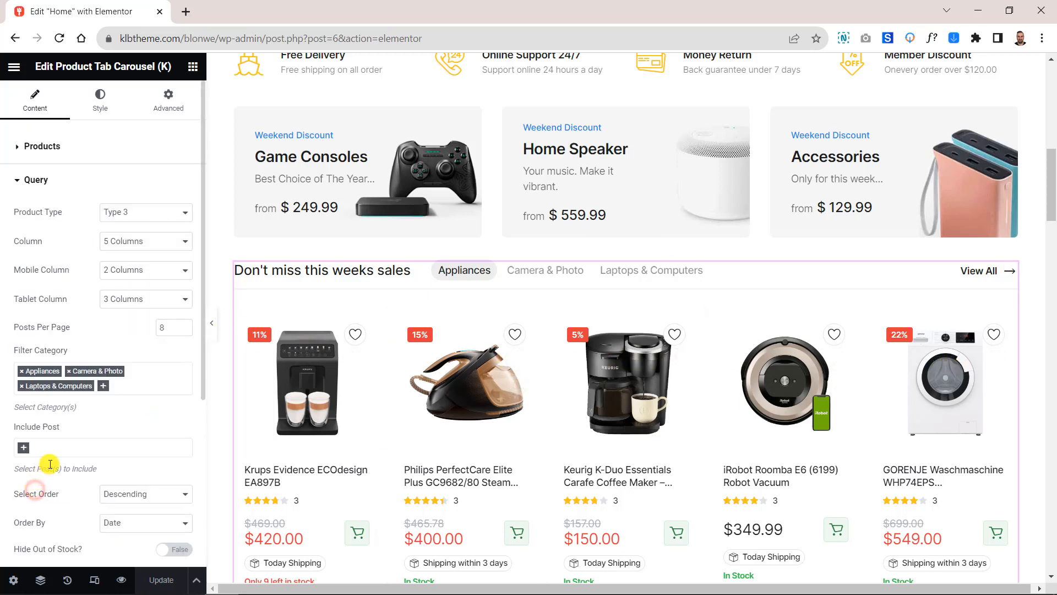
scroll(126, 435, down, 2)
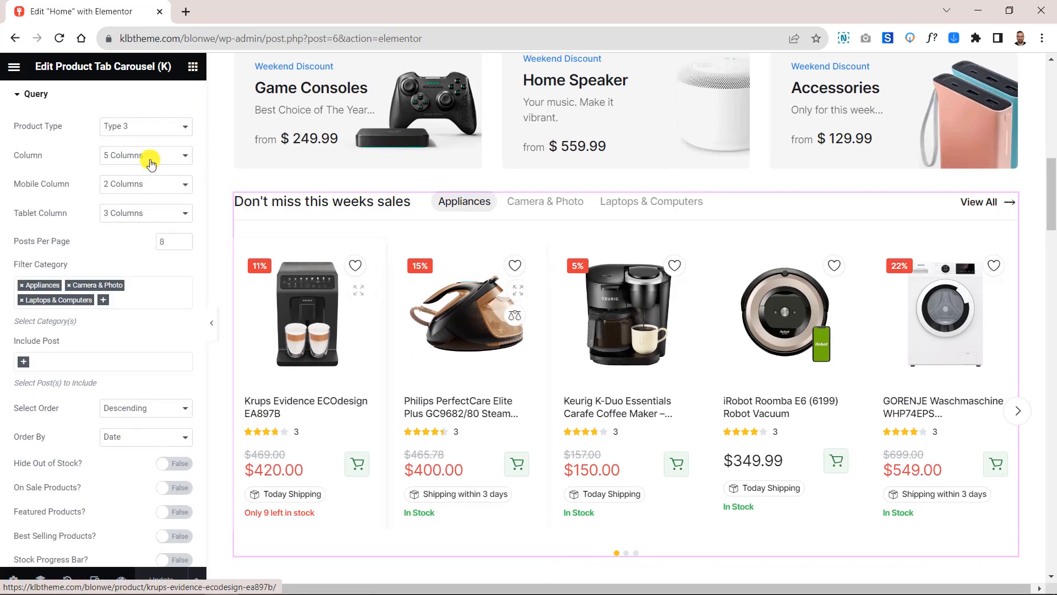
click(127, 132)
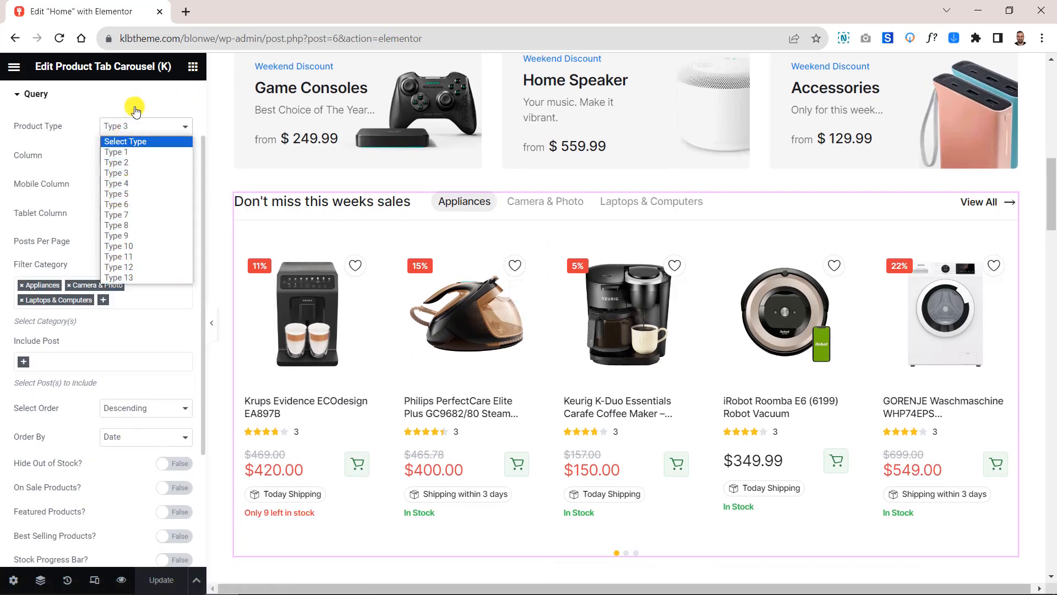
click(134, 125)
click(121, 158)
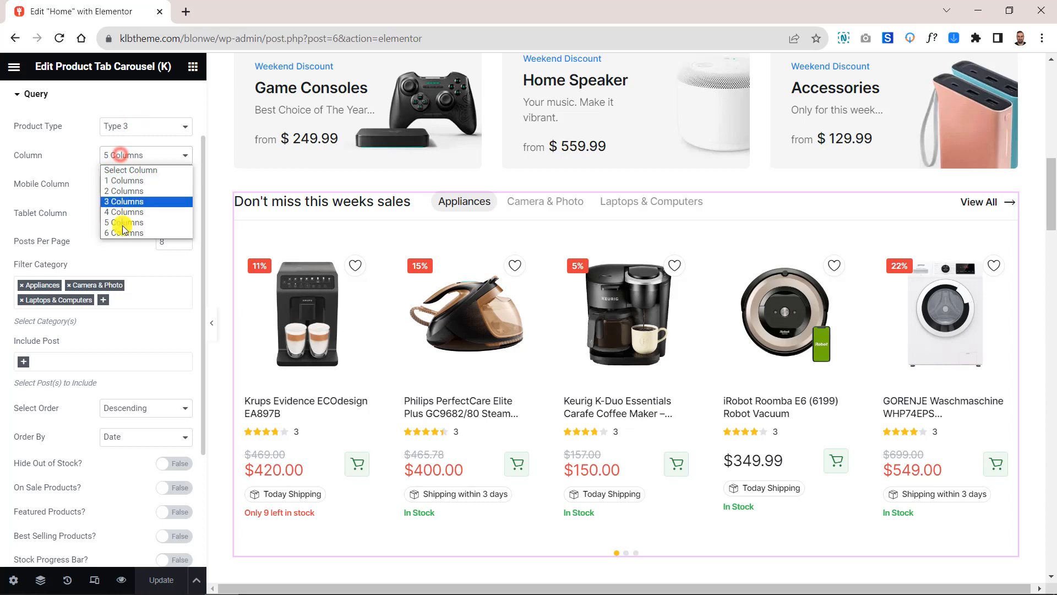
click(122, 151)
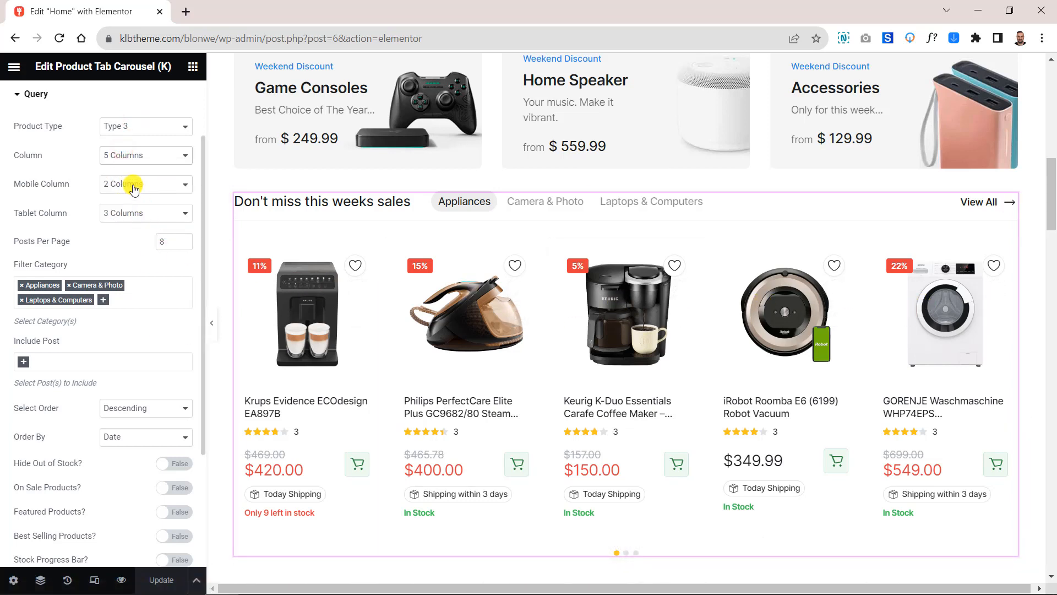
Check the carousel's selectable filter categories and its remaining ordering, stock and product display options
click(102, 302)
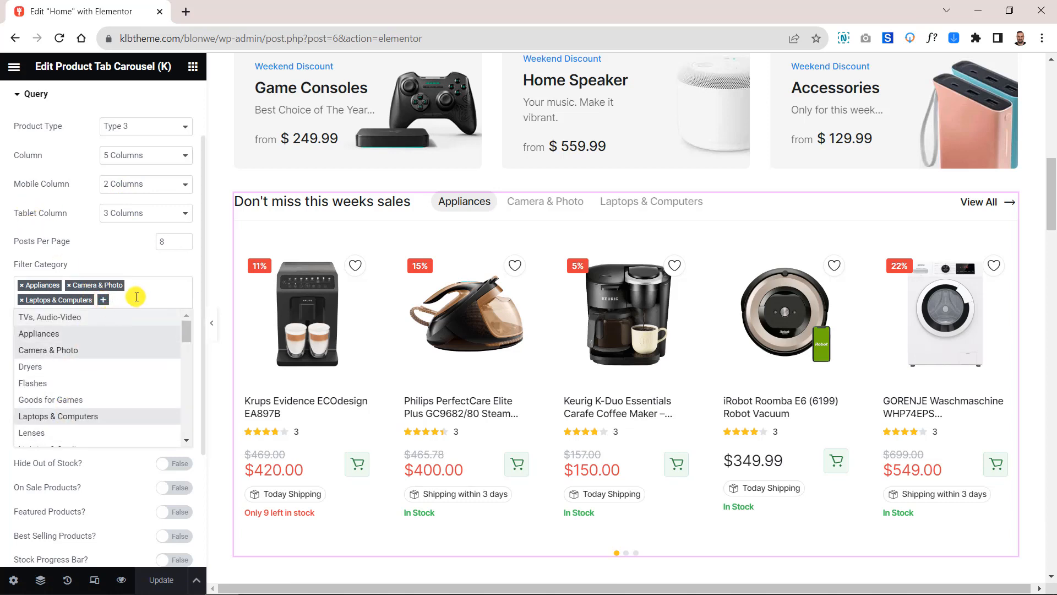
click(136, 296)
scroll(142, 317, down, 3)
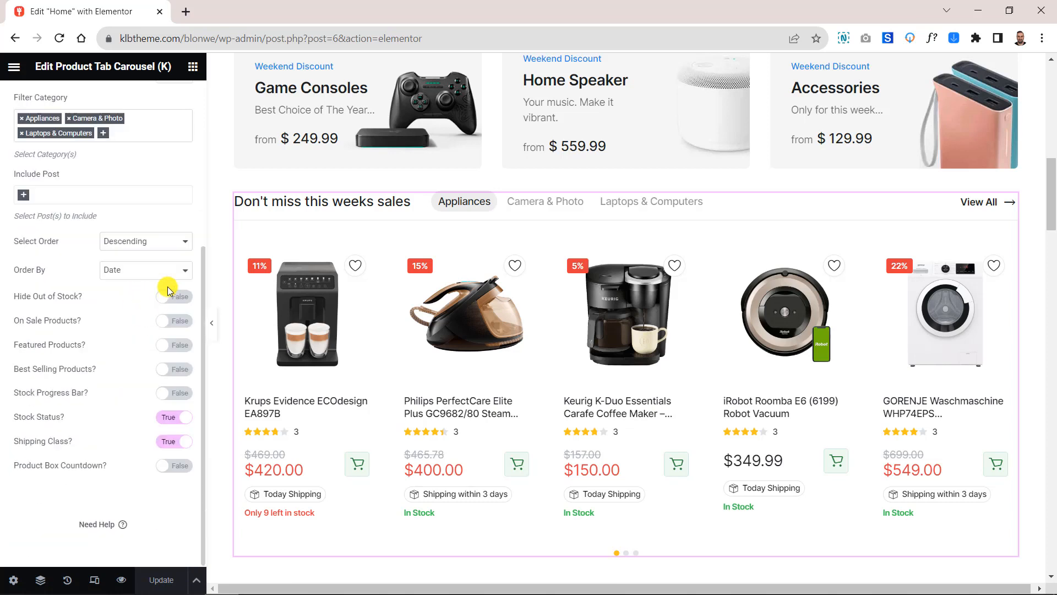
Open the "Camera Quality 8K Ultra" banner box and check its banner types, image and title fields
scroll(679, 378, down, 5)
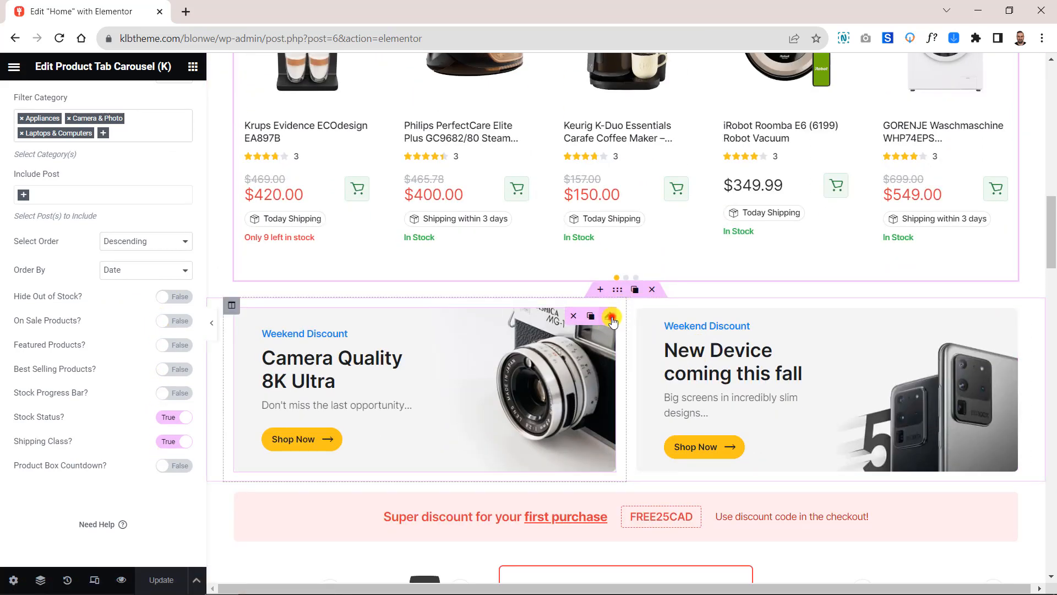
click(611, 318)
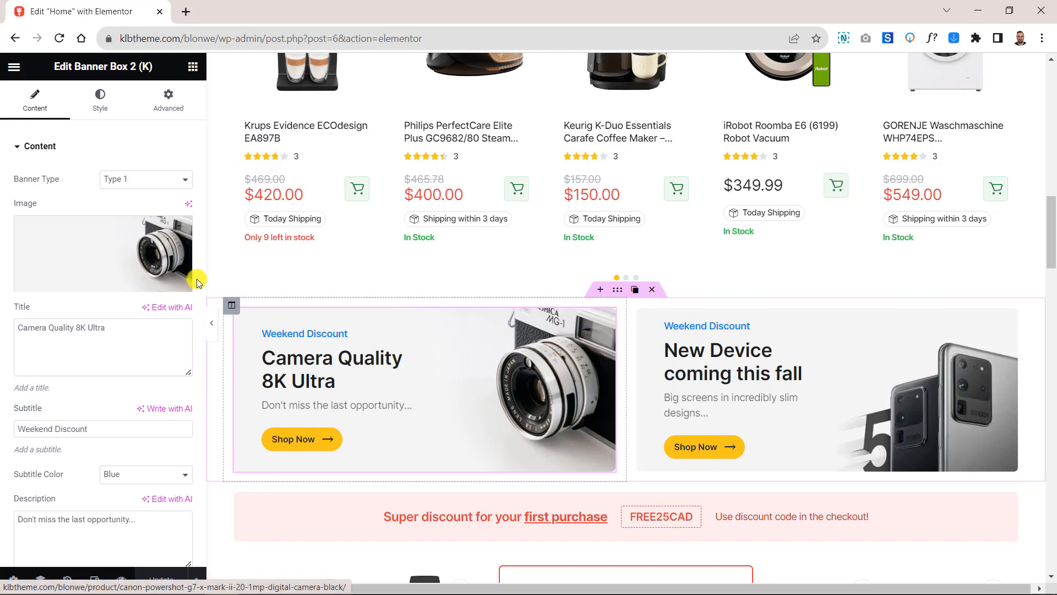
click(116, 178)
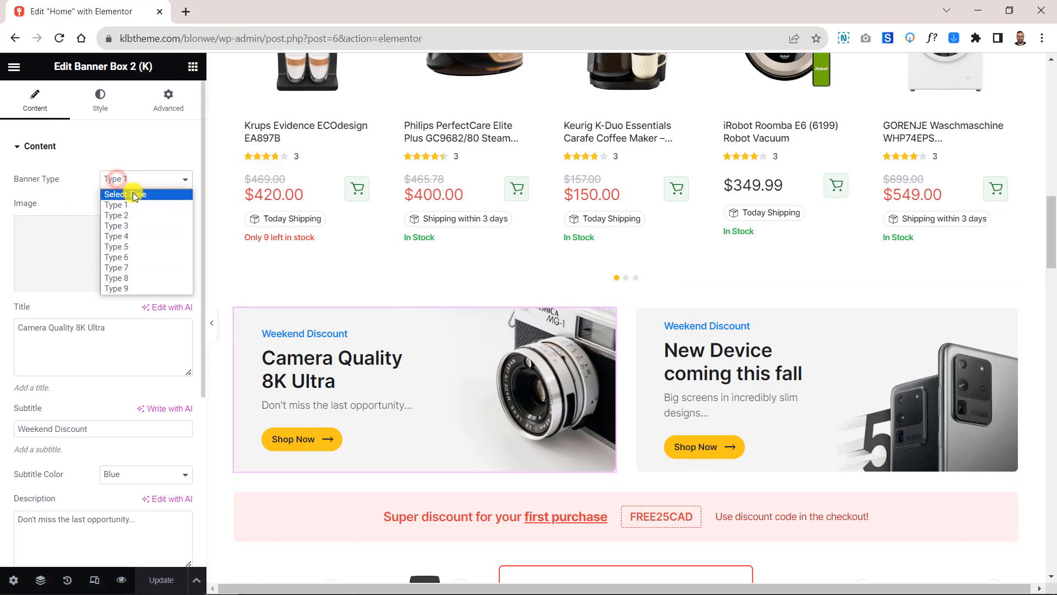
click(122, 203)
scroll(83, 248, down, 2)
click(116, 241)
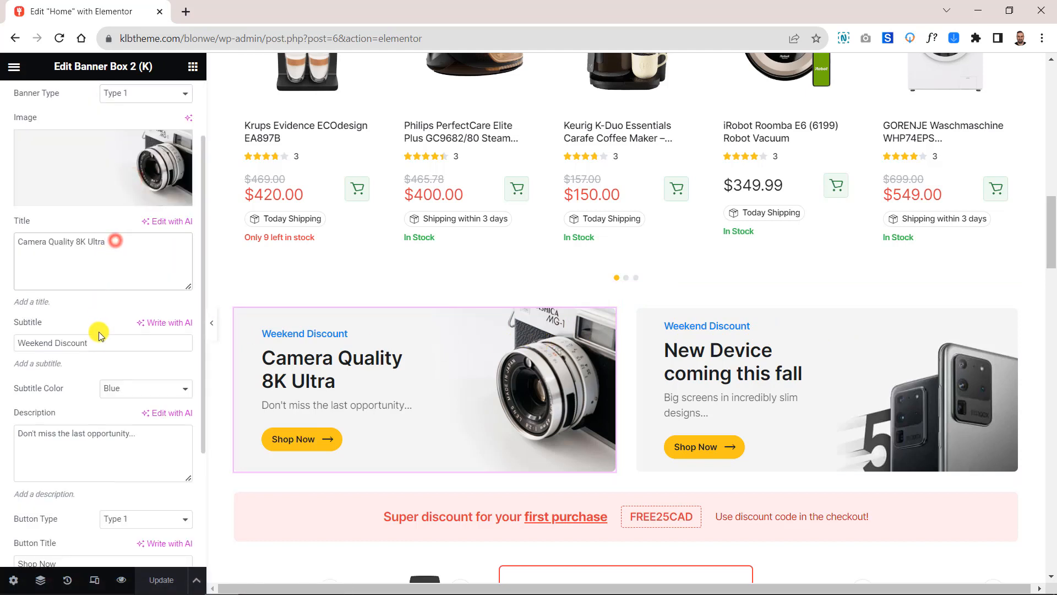
Check the camera banner's subtitle color, button type and text color options without changing them
click(139, 392)
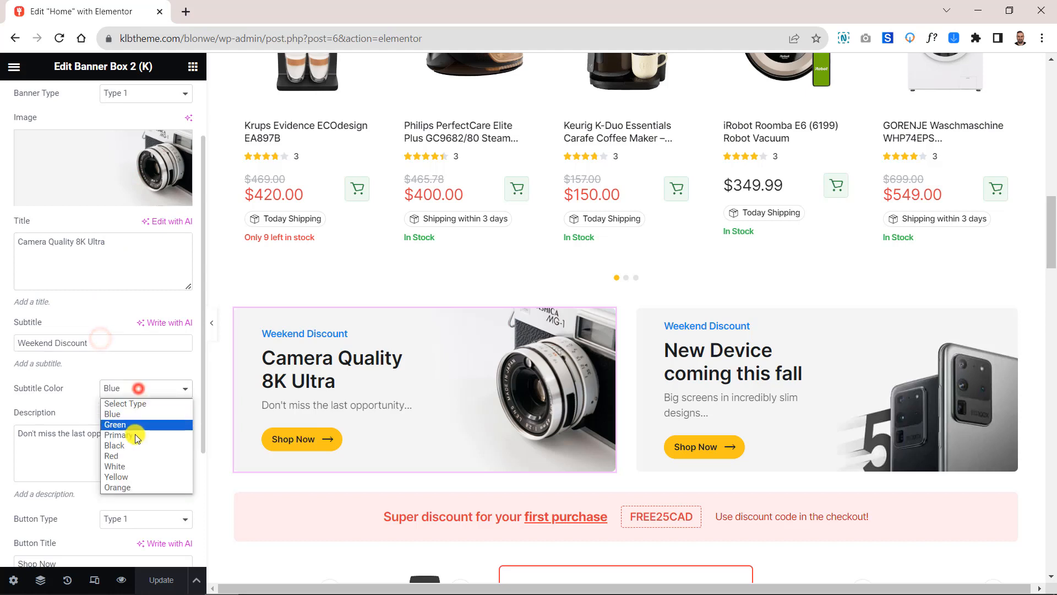
click(139, 388)
scroll(132, 368, down, 3)
click(134, 352)
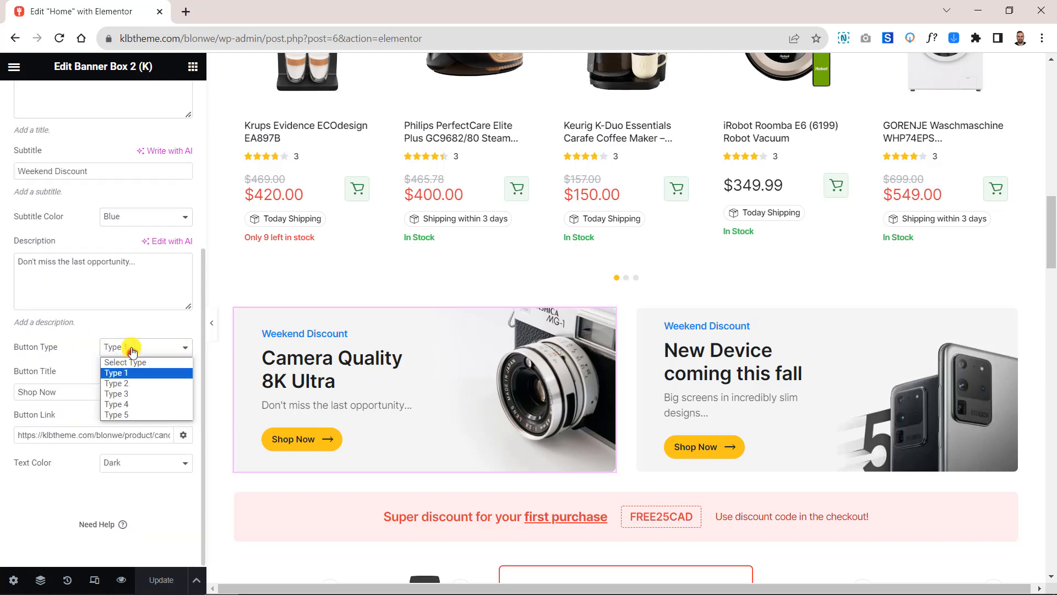
click(137, 348)
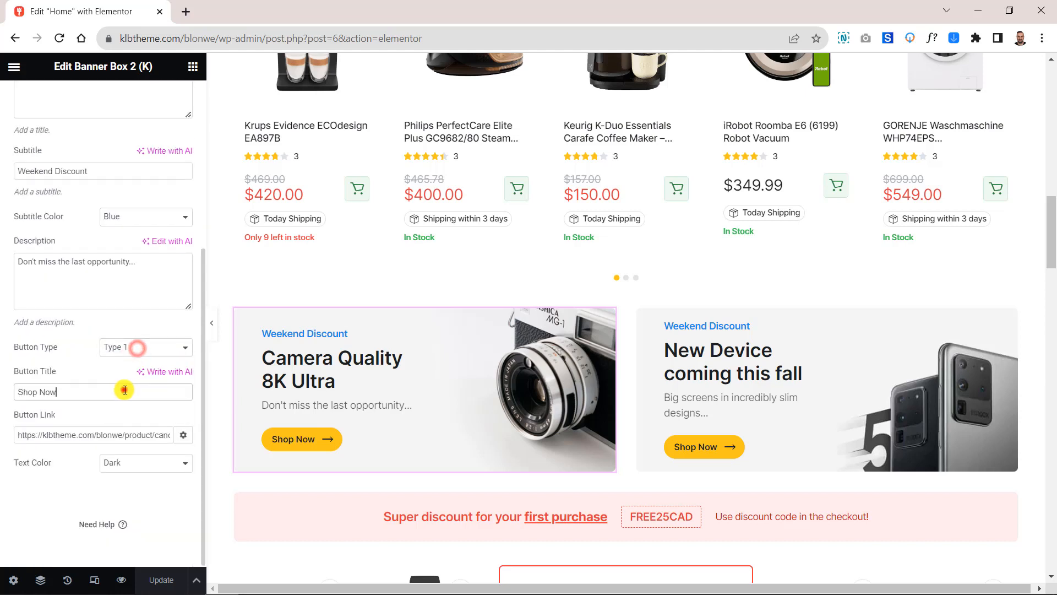
click(137, 463)
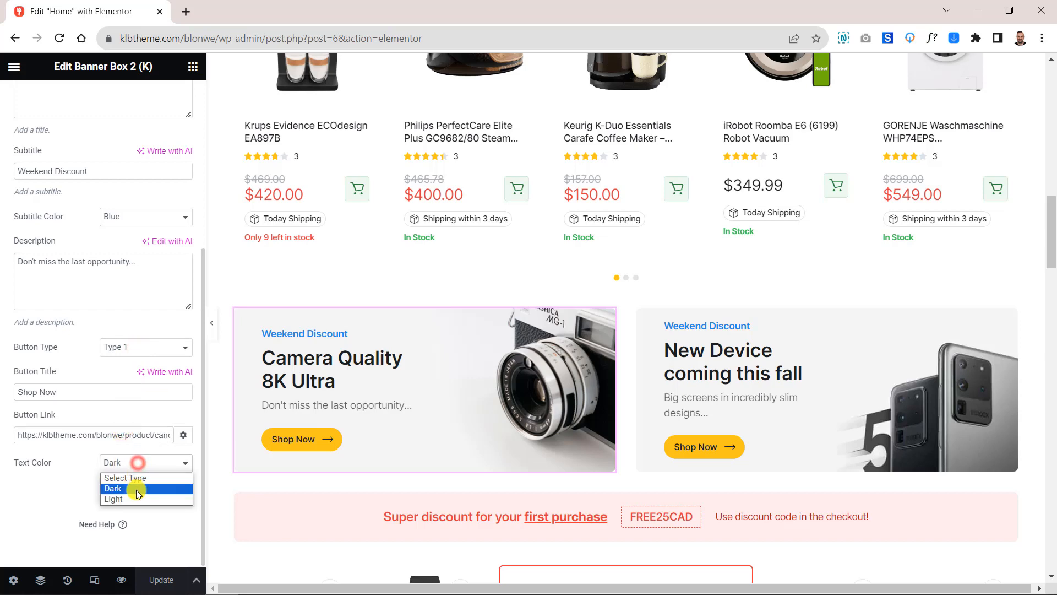
click(138, 488)
Open the "Super discount for your first purchase" text banner and review its title, coupon code and link fields
scroll(660, 366, down, 3)
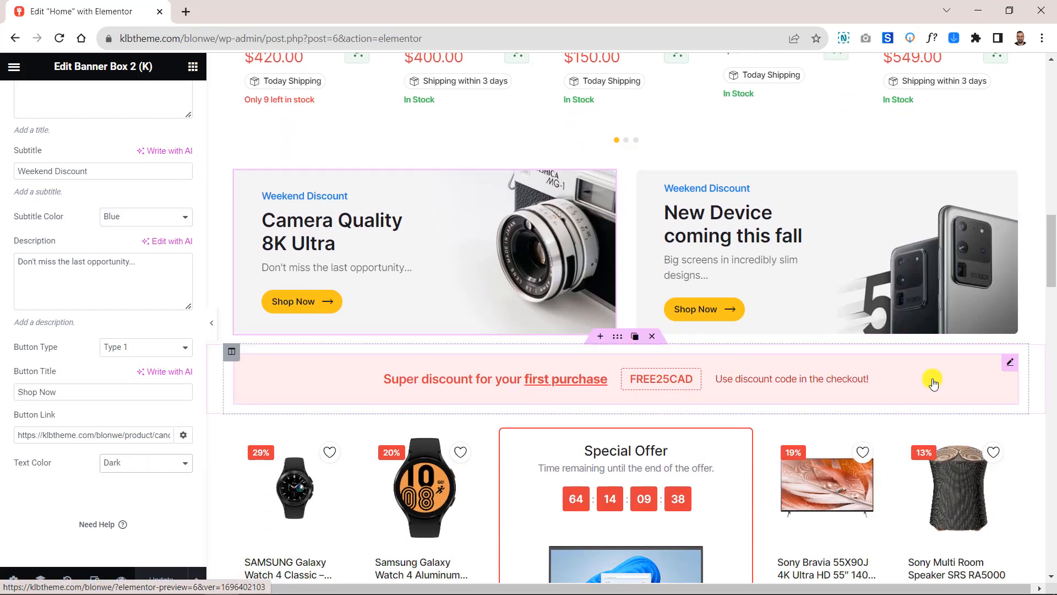
click(1012, 363)
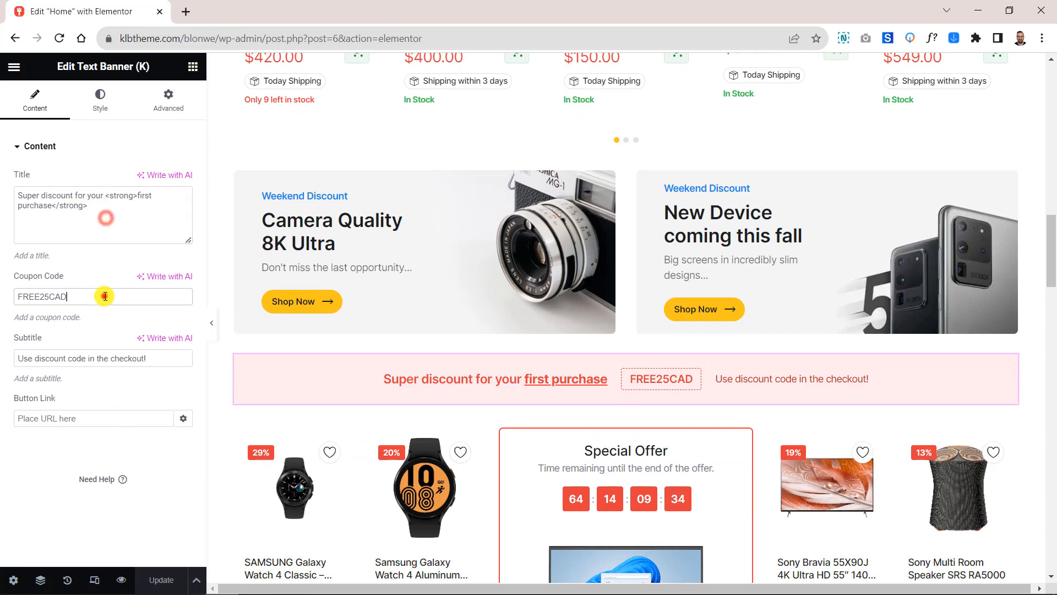
click(101, 419)
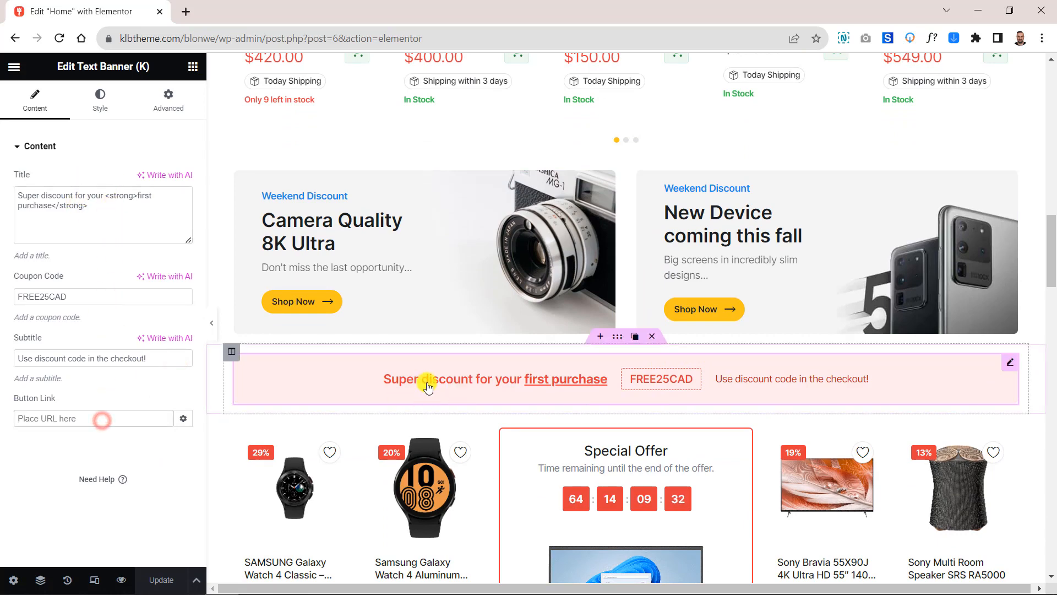
Open the "Special Offer" product widget and check its special types, title and subtitle fields
scroll(669, 386, down, 3)
scroll(669, 385, down, 1)
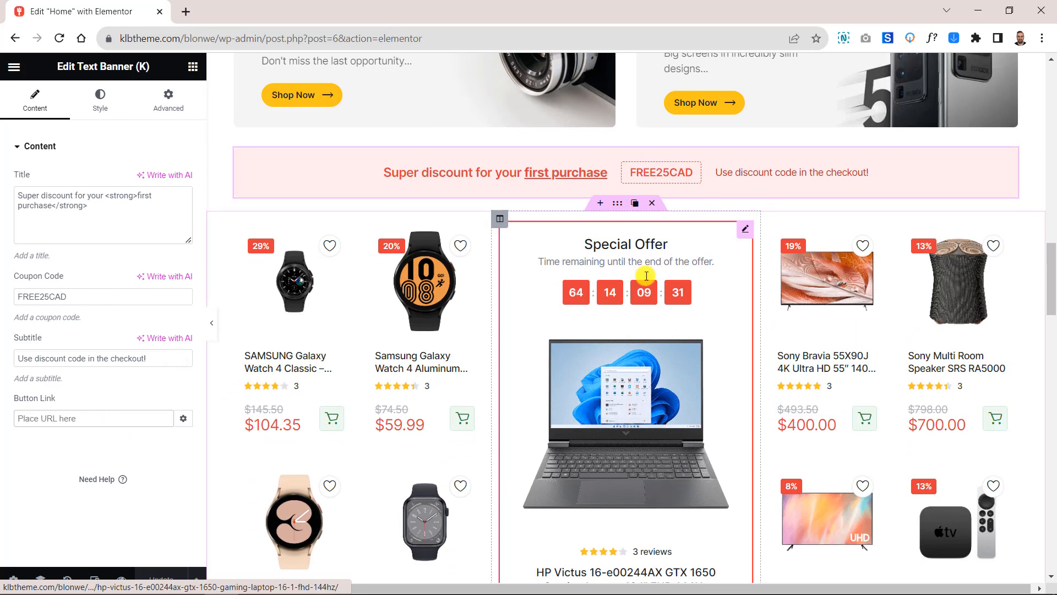
click(746, 228)
click(109, 181)
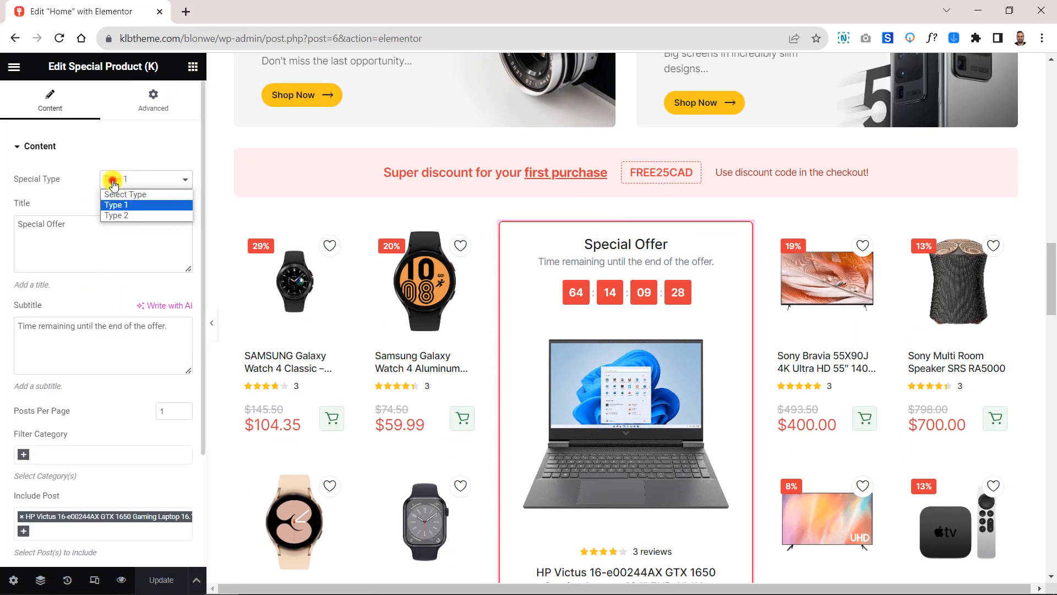
click(116, 180)
click(67, 224)
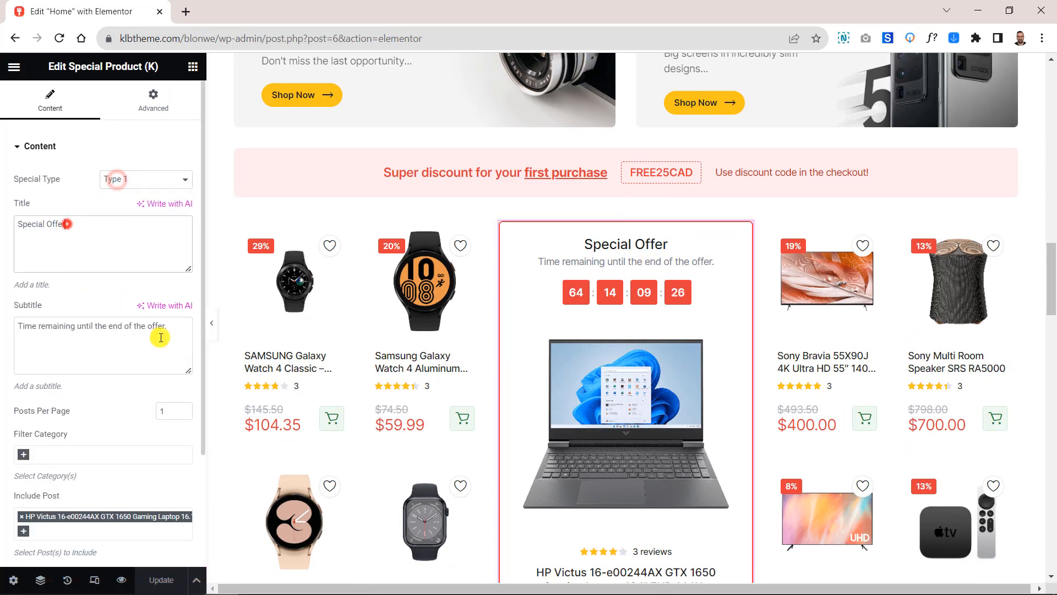
click(167, 324)
Check which categories and individual products the Special Offer widget lets you filter by or include
scroll(160, 328, down, 2)
scroll(143, 319, down, 1)
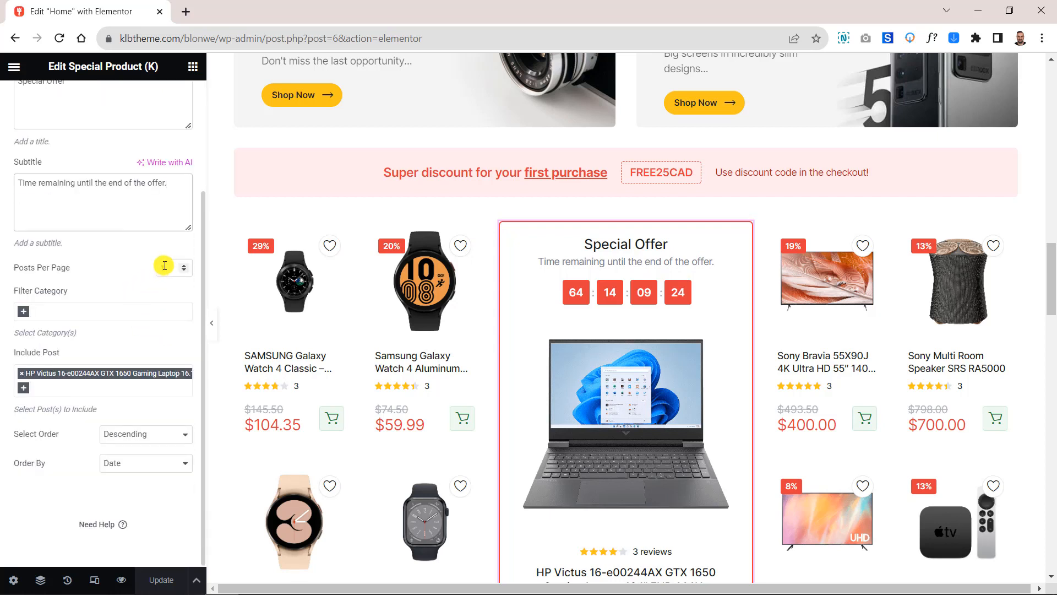
click(27, 316)
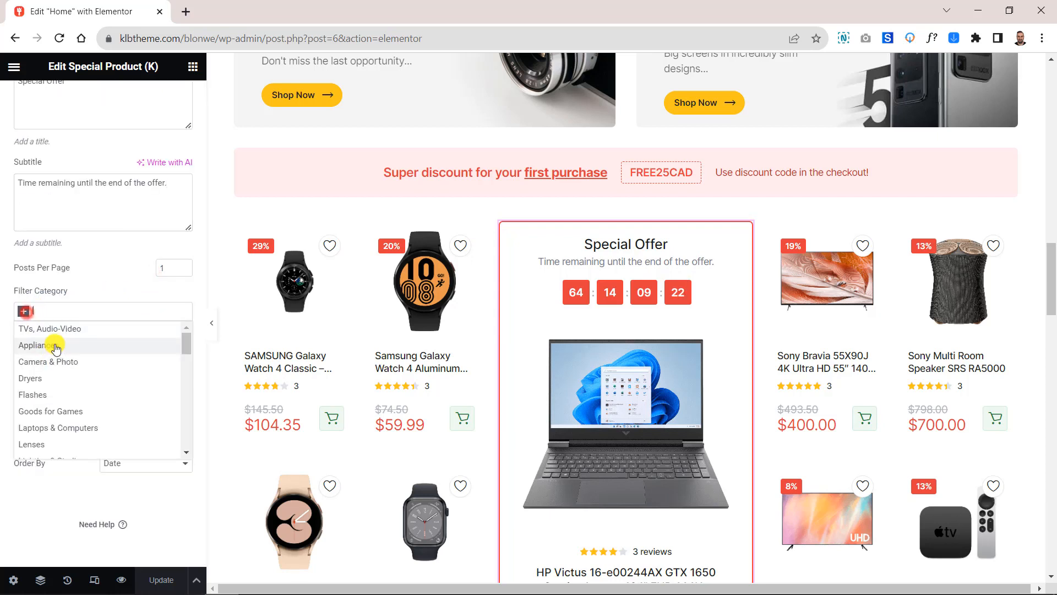
click(48, 307)
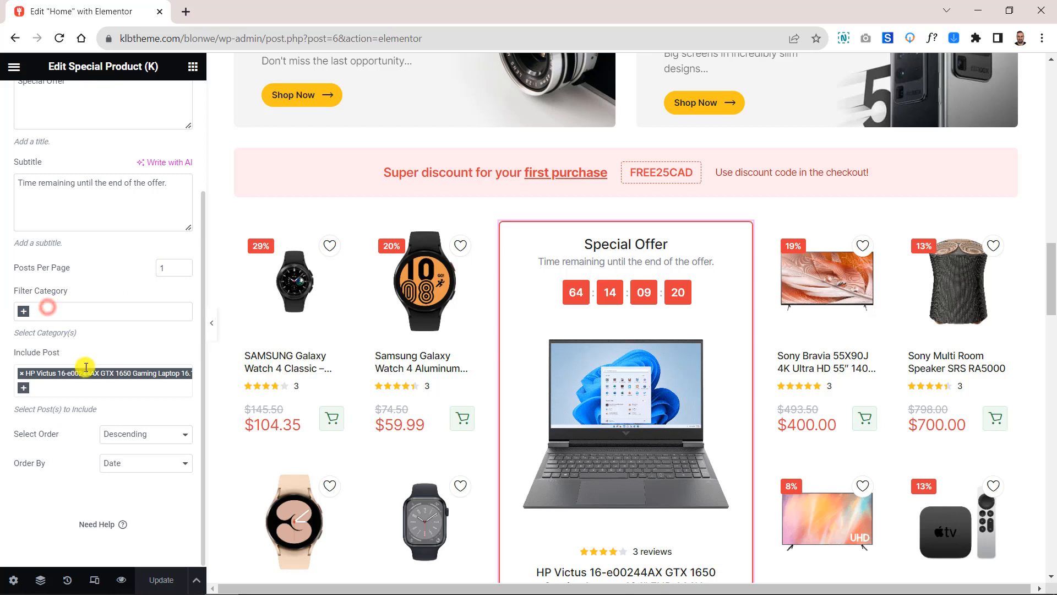
click(27, 389)
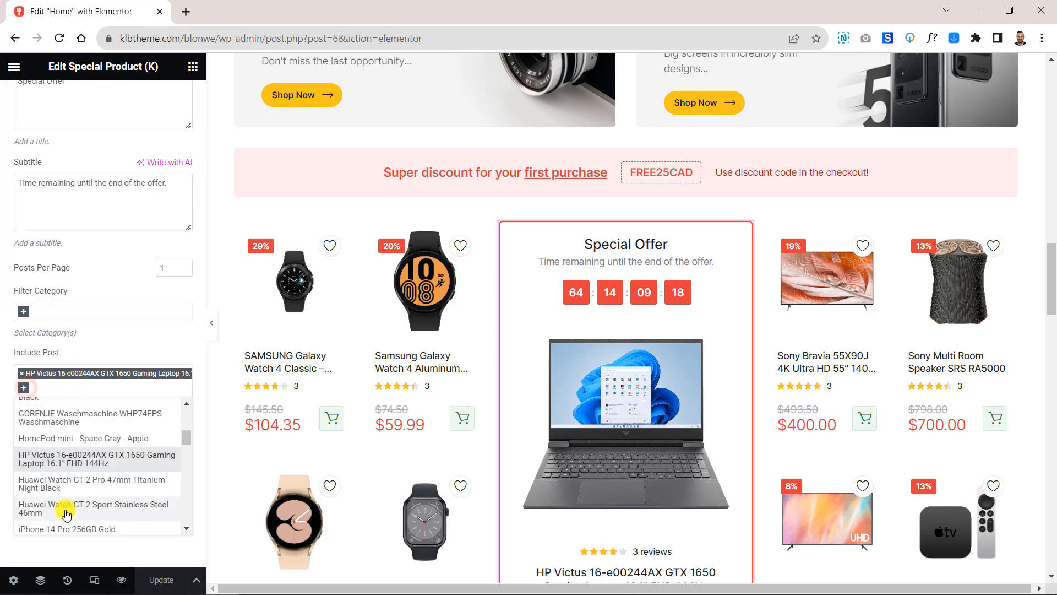
click(49, 390)
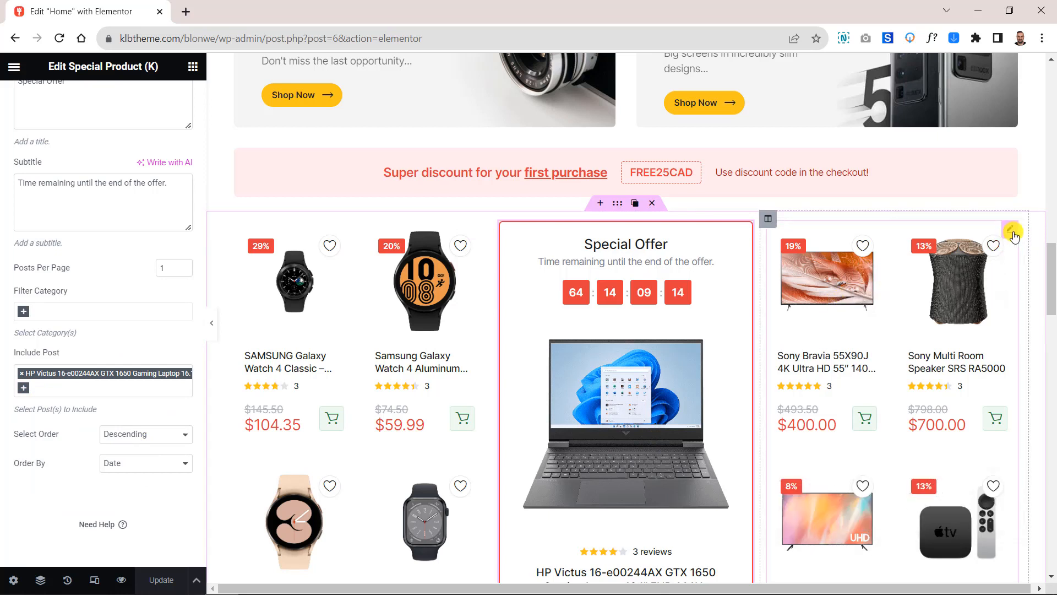
Open the product grid that shows the TVs and audio products and check its available grid types
click(1013, 231)
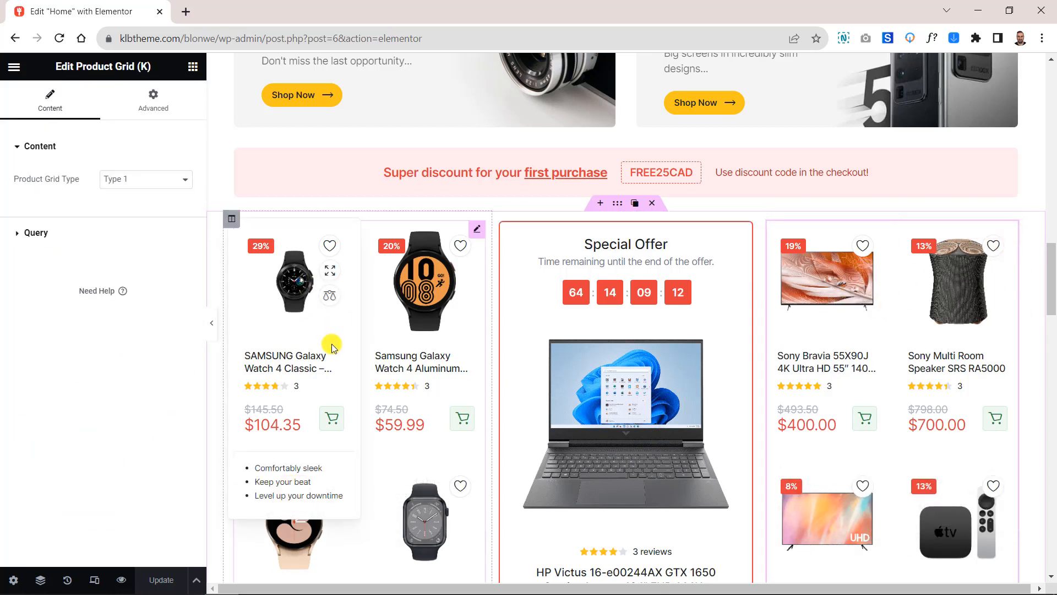
click(146, 179)
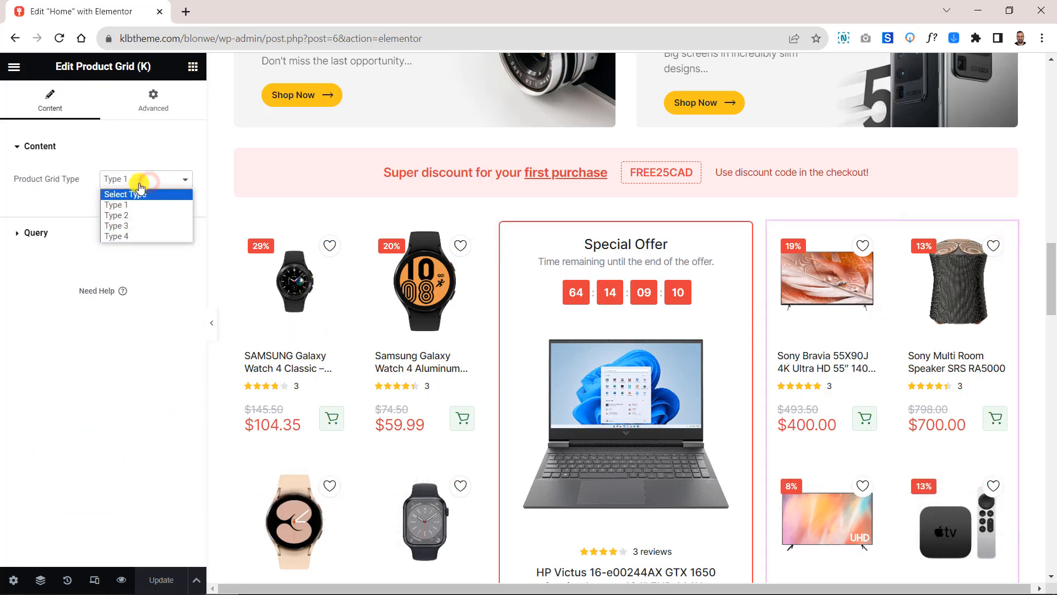
click(139, 178)
Expand the product grid's Query settings and check its filter categories, ordering and product display options
click(15, 232)
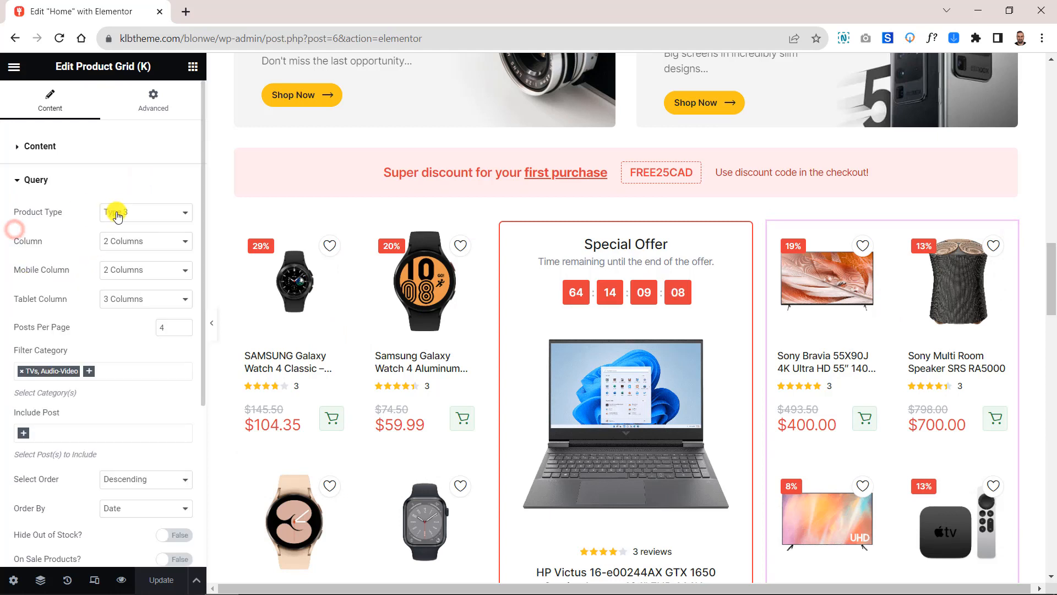
scroll(96, 262, down, 2)
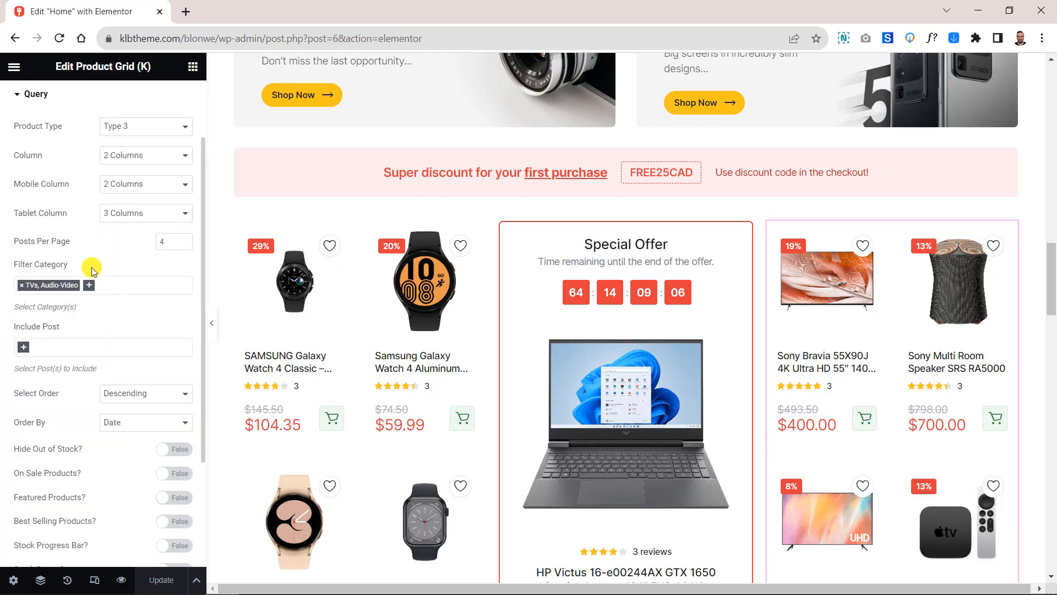
click(90, 285)
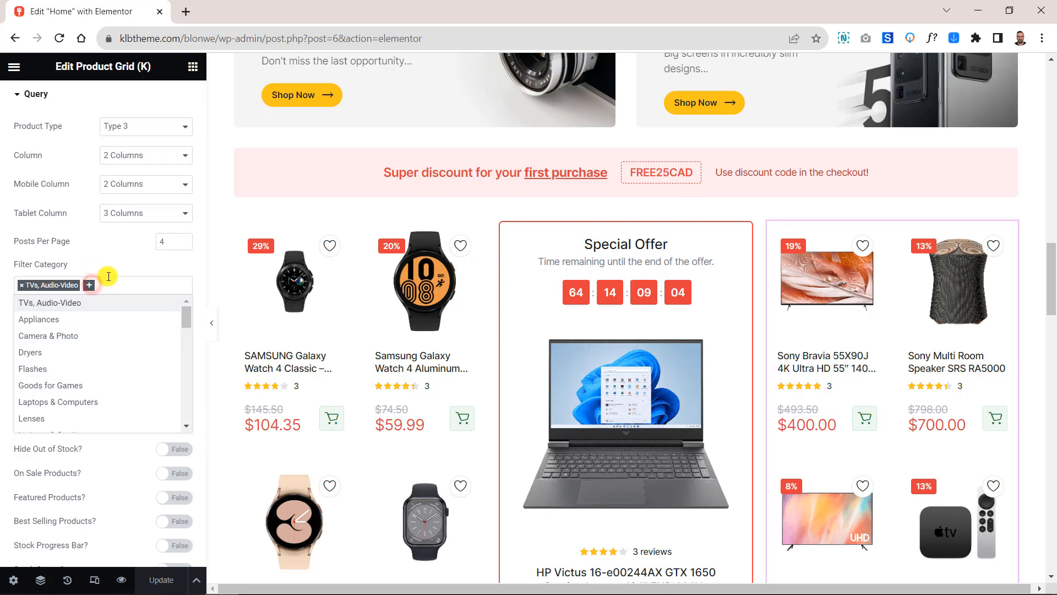
click(104, 278)
scroll(109, 289, down, 2)
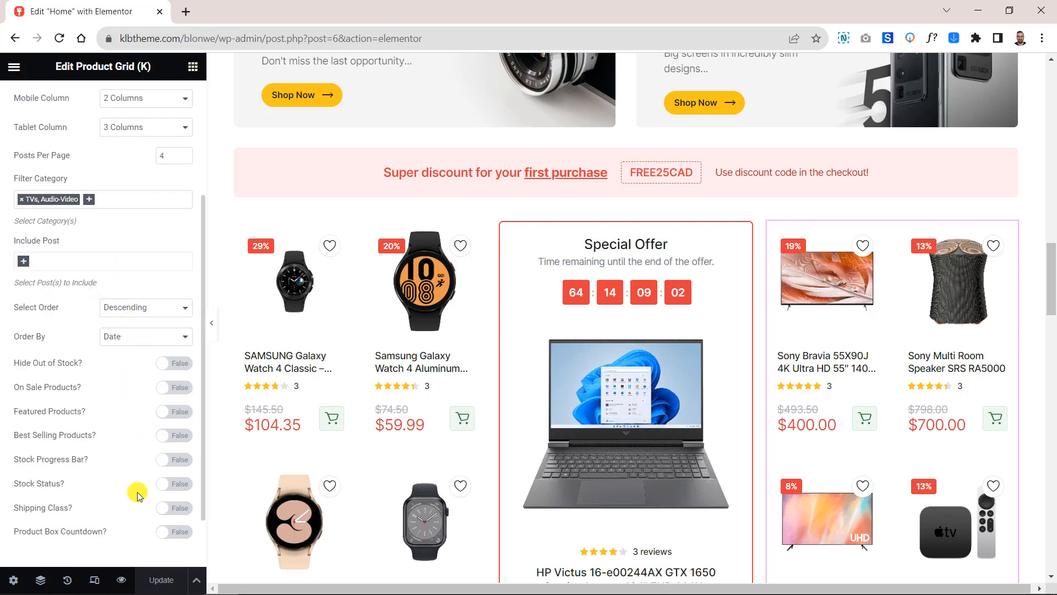
scroll(138, 496, down, 2)
Open the "Feel-good shopping Up to 50%" banner box and check its available banner types
scroll(731, 326, down, 8)
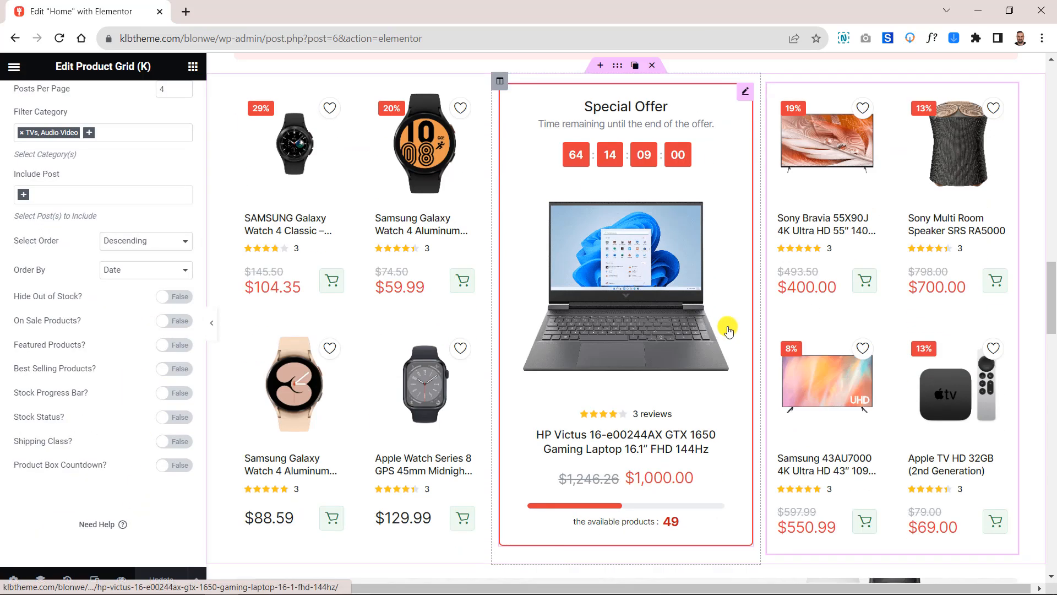
click(641, 290)
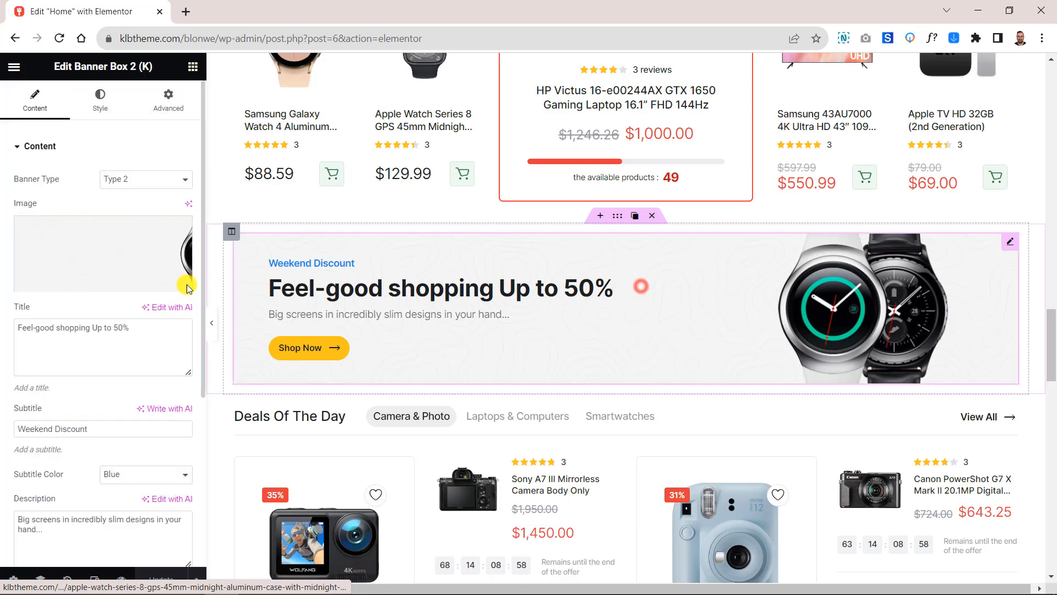
click(149, 178)
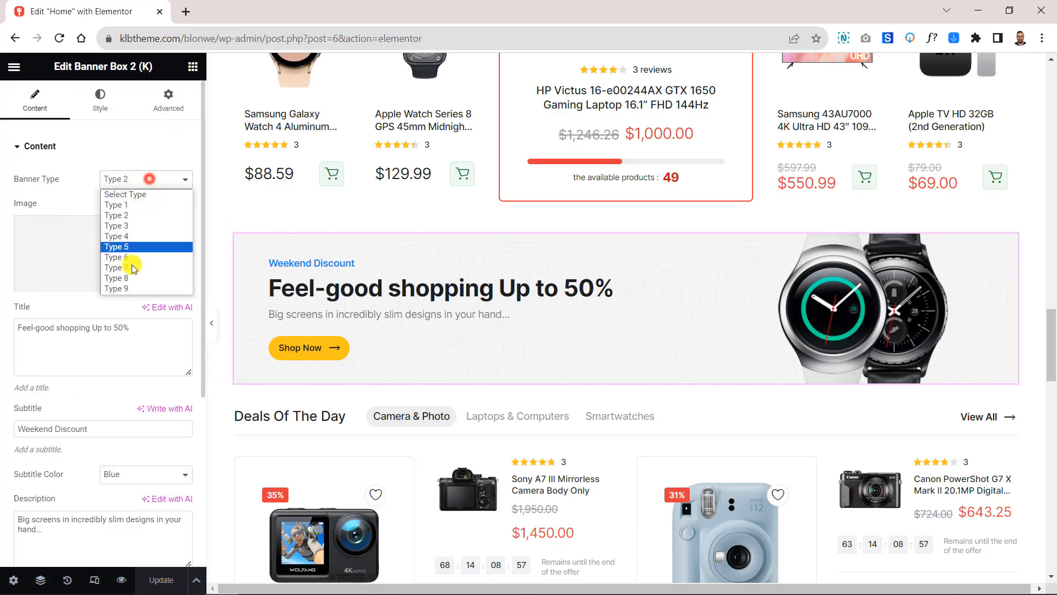
click(144, 176)
Review the watch banner's title, subtitle and description fields and check its button type options
scroll(129, 323, down, 2)
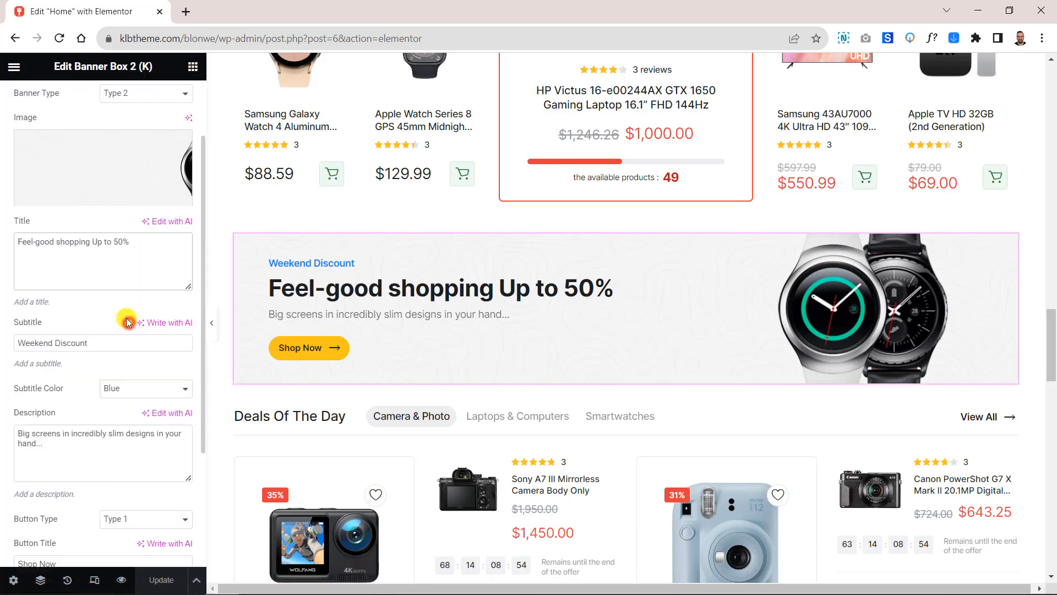
scroll(118, 338, down, 4)
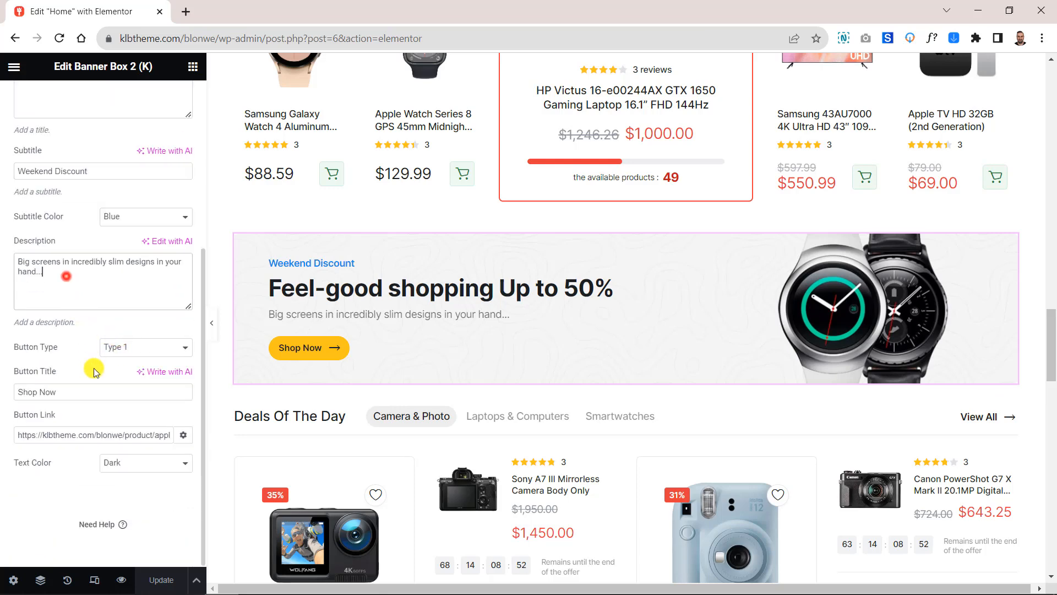
click(135, 346)
click(135, 346)
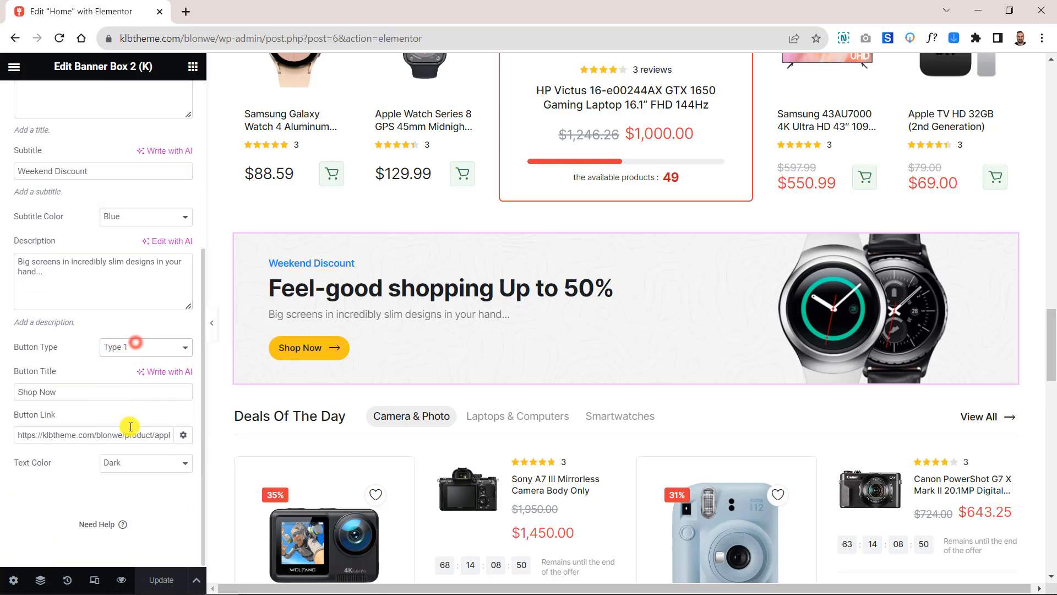
Open the "Deals Of The Day" product tab grid and check its button link and selectable filter categories
scroll(590, 357, down, 4)
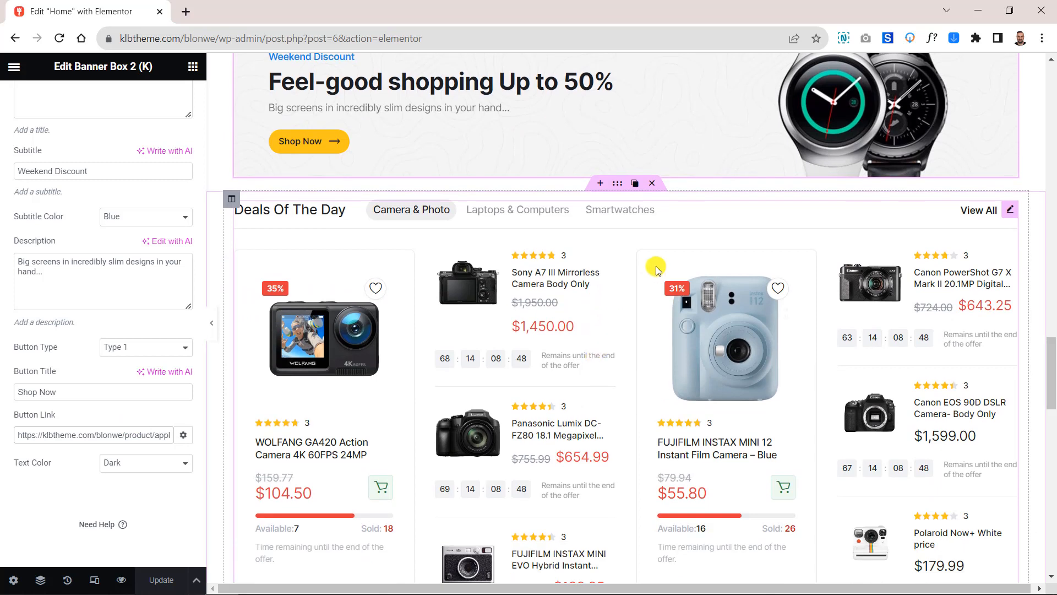
click(694, 218)
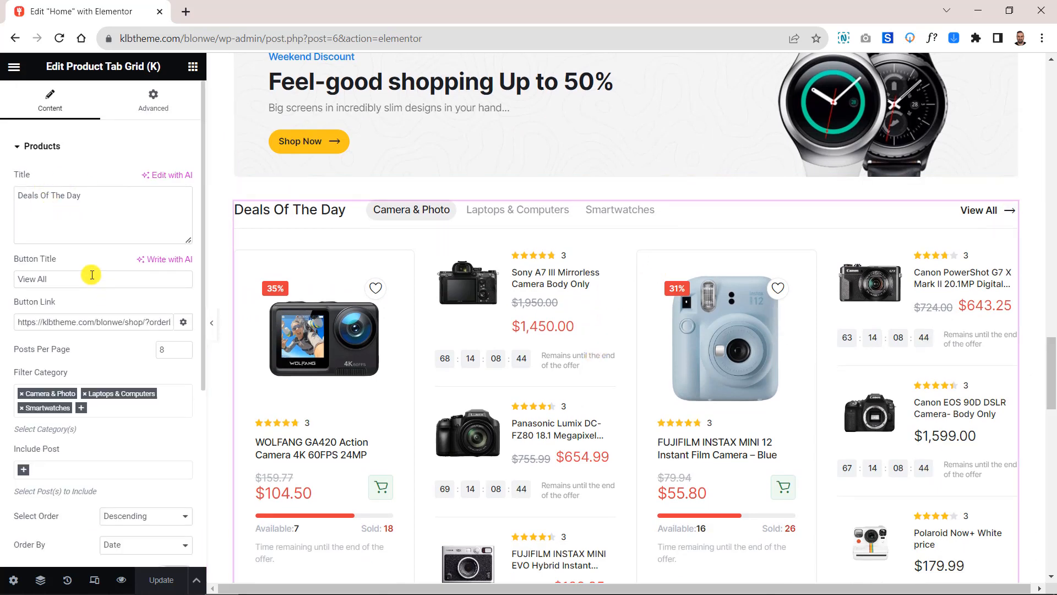
click(101, 322)
scroll(103, 321, down, 2)
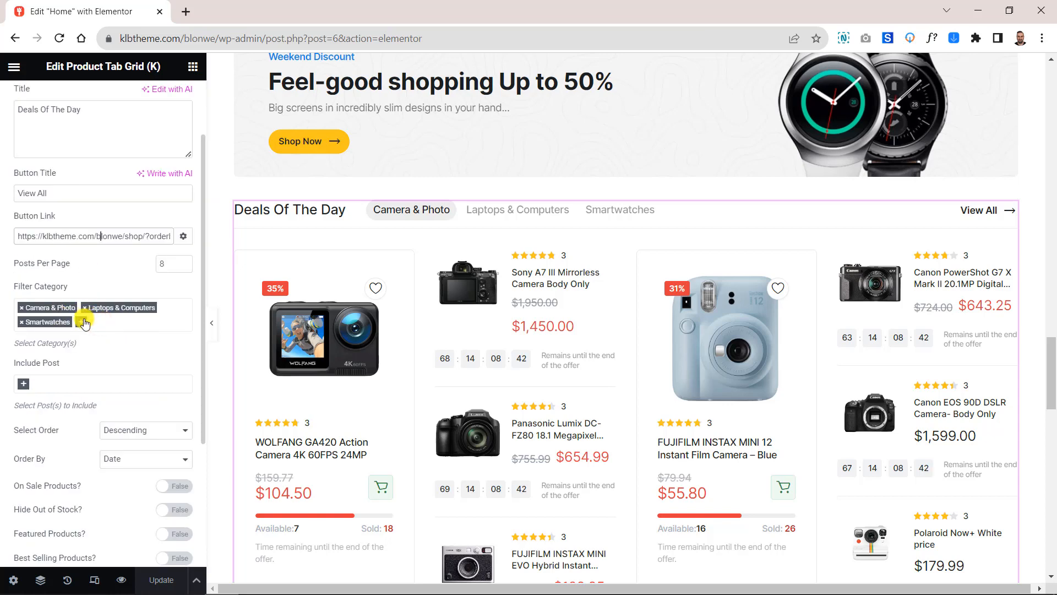
click(85, 322)
click(103, 324)
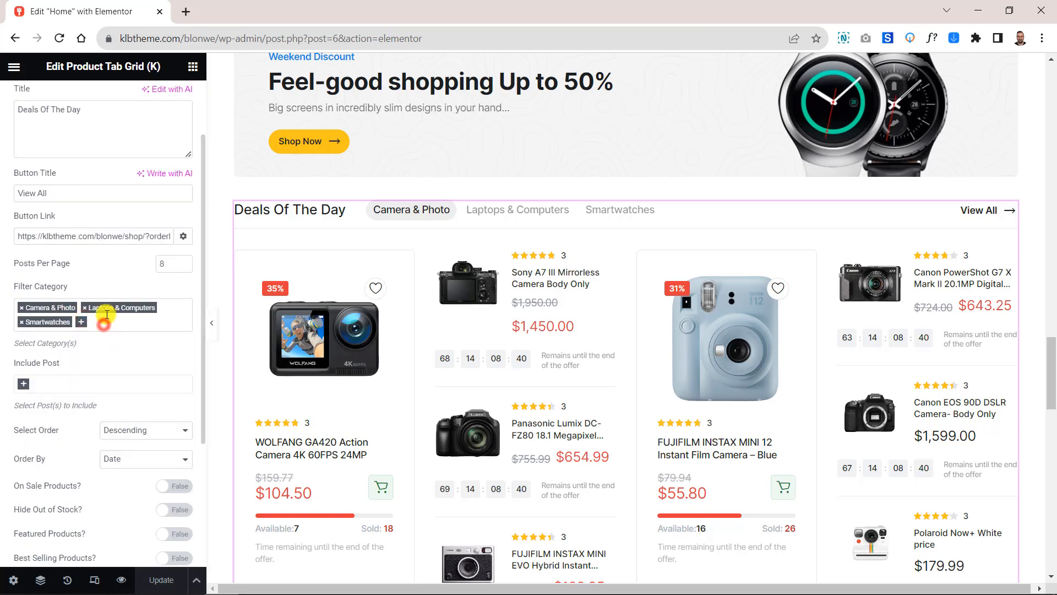
Check the product tab grid's remaining display options and open the "Super discount" text banner to review its title, coupon code and subtitle fields
scroll(106, 314, down, 4)
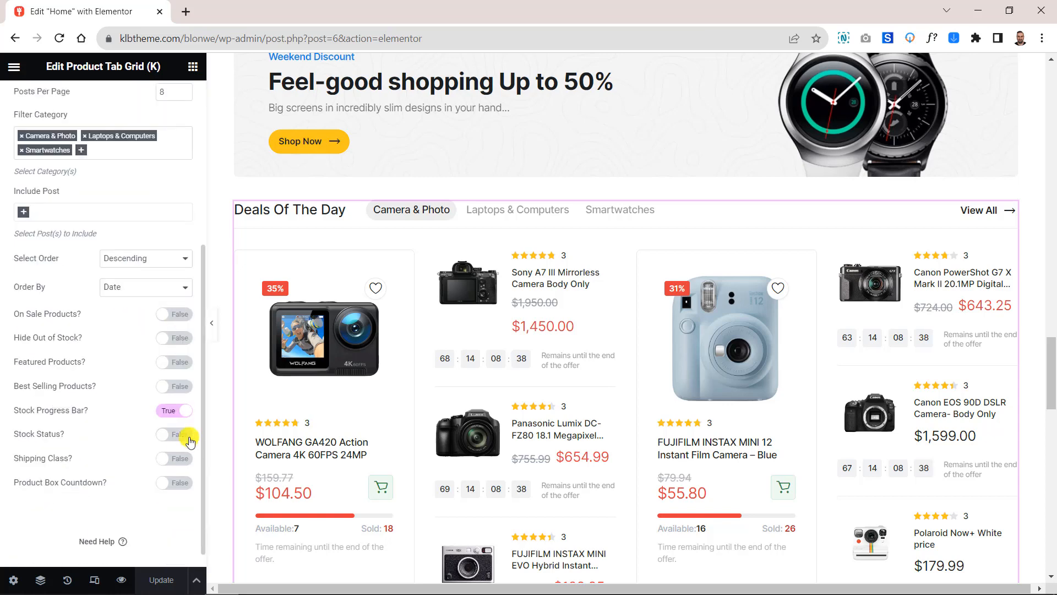
scroll(735, 269, down, 8)
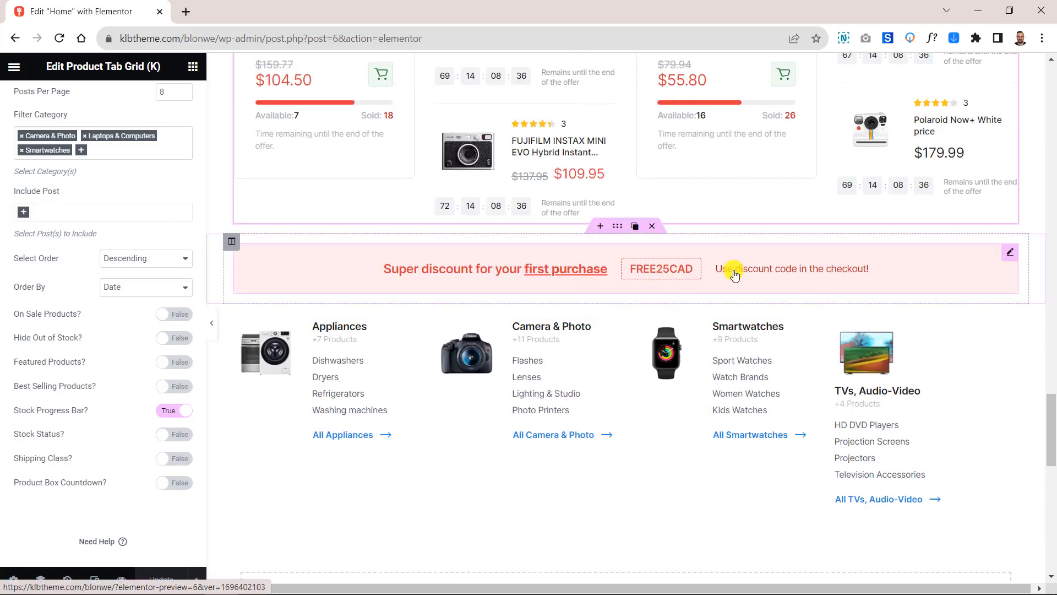
click(735, 273)
click(98, 210)
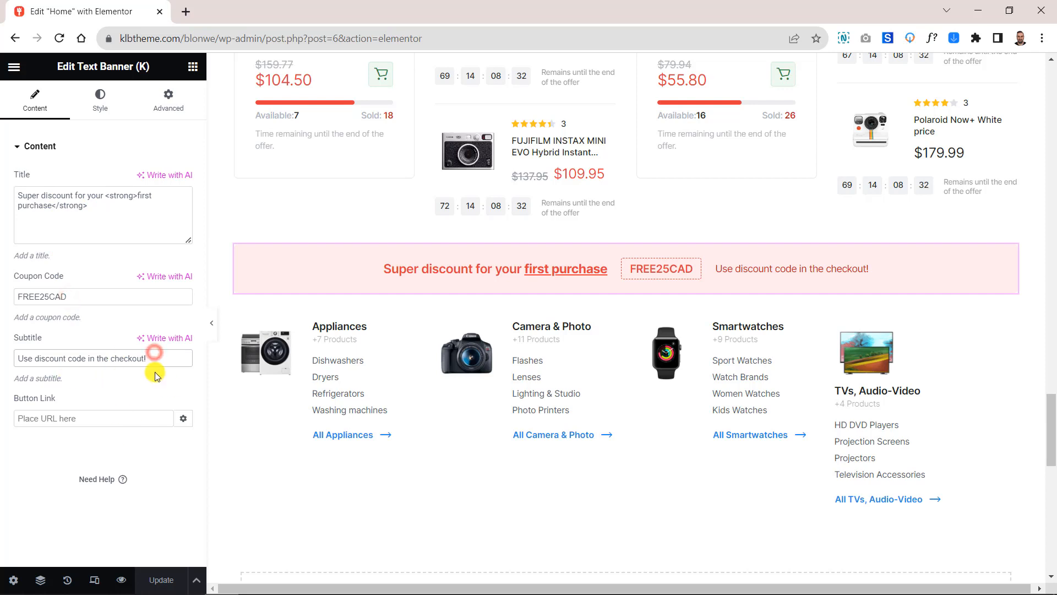
Open the product categories widget below the discount banner and check its selectable include categories and column options
click(421, 363)
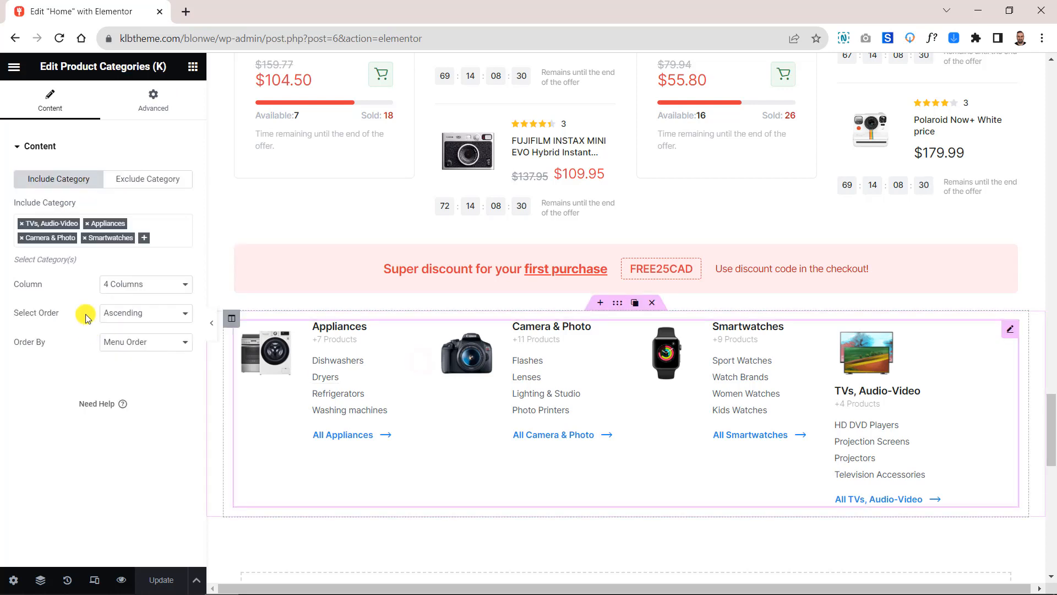
click(147, 238)
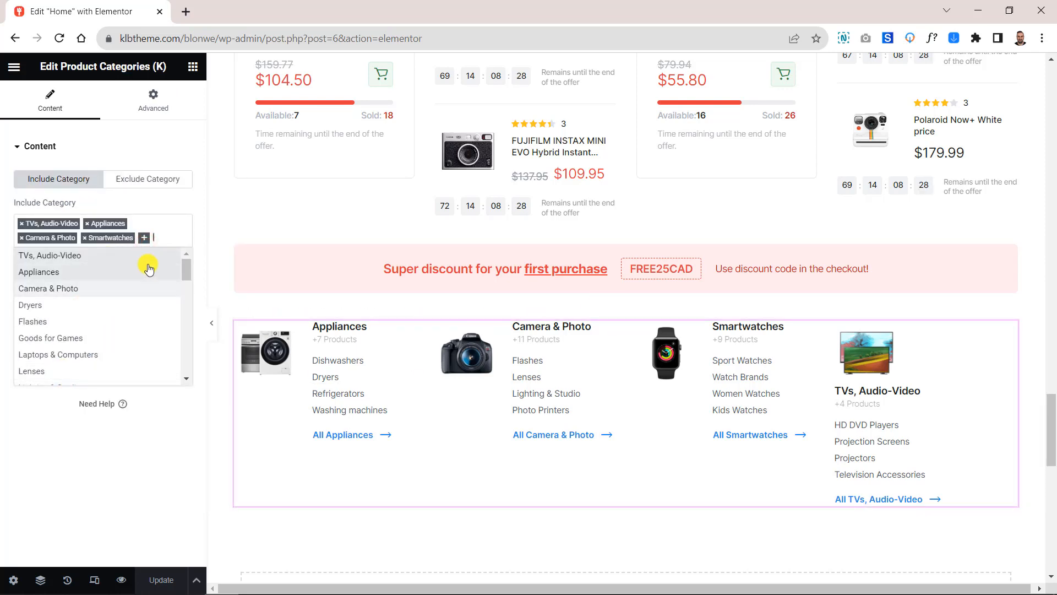
click(163, 235)
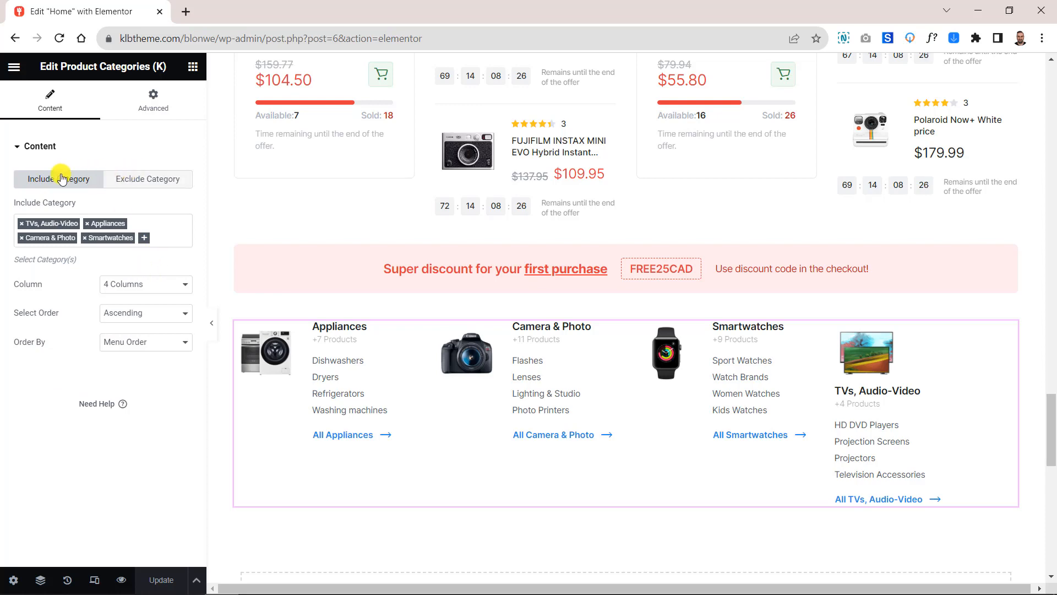
click(143, 284)
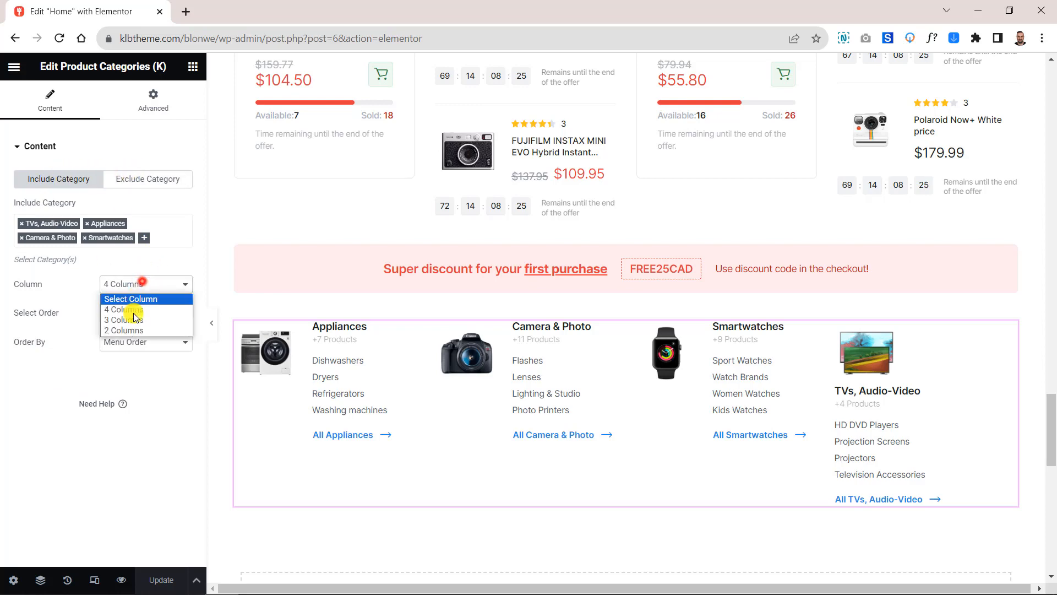
click(133, 283)
scroll(484, 370, down, 6)
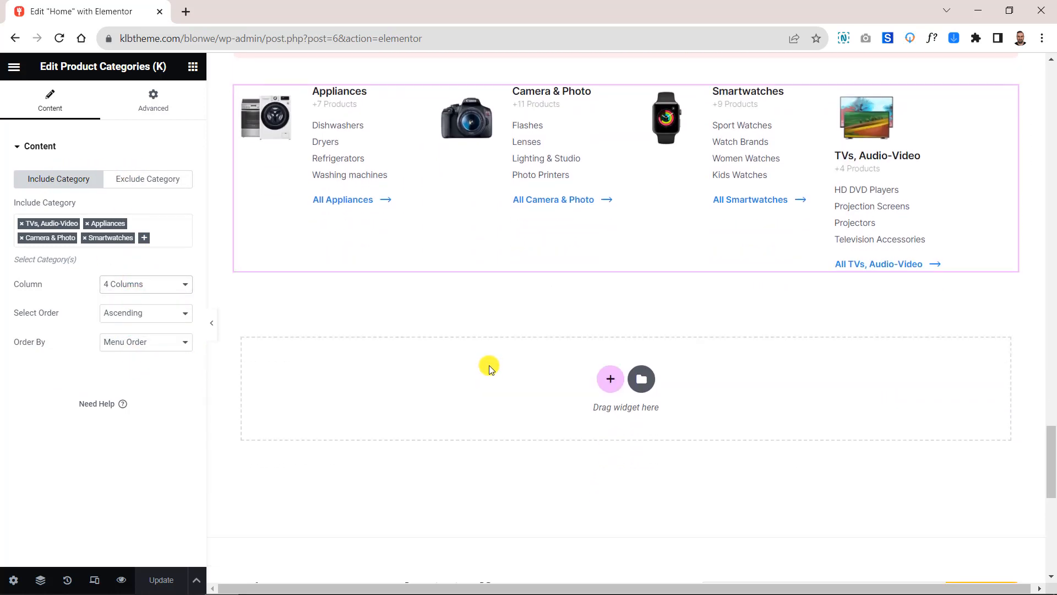